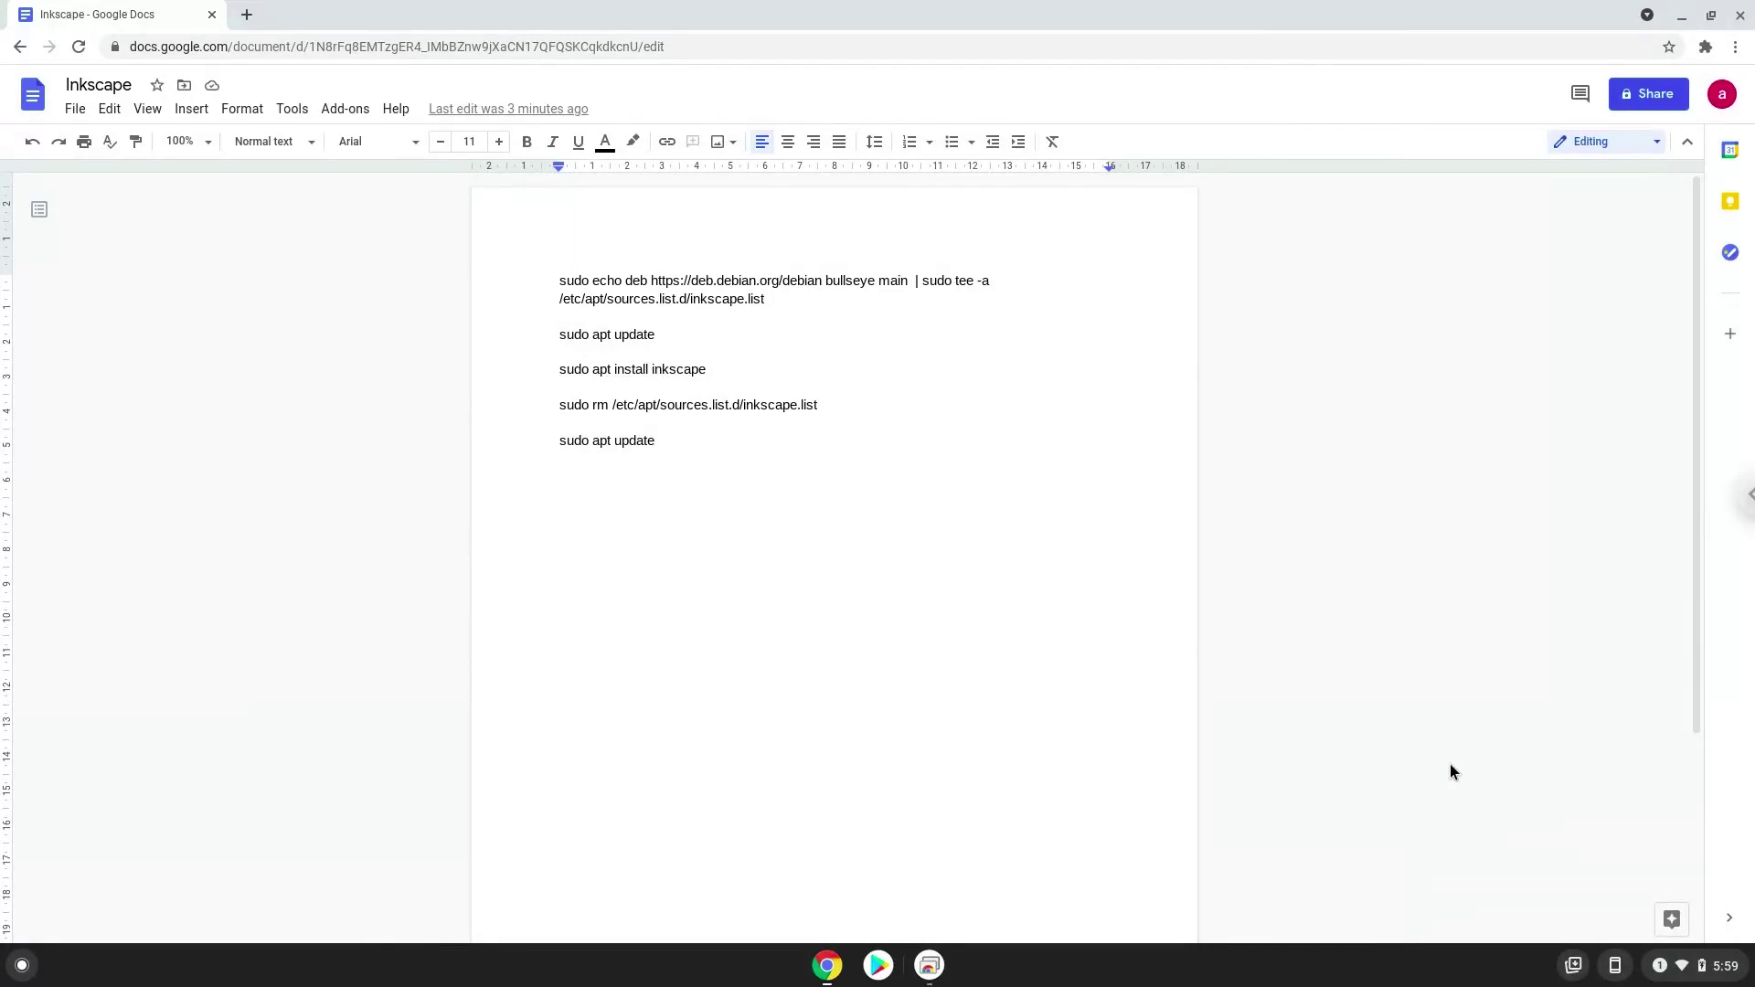
Open ChromeOS Quick Settings from the shelf's clock and battery area.
{"action": "left_click", "coordinate": [1672, 960]}
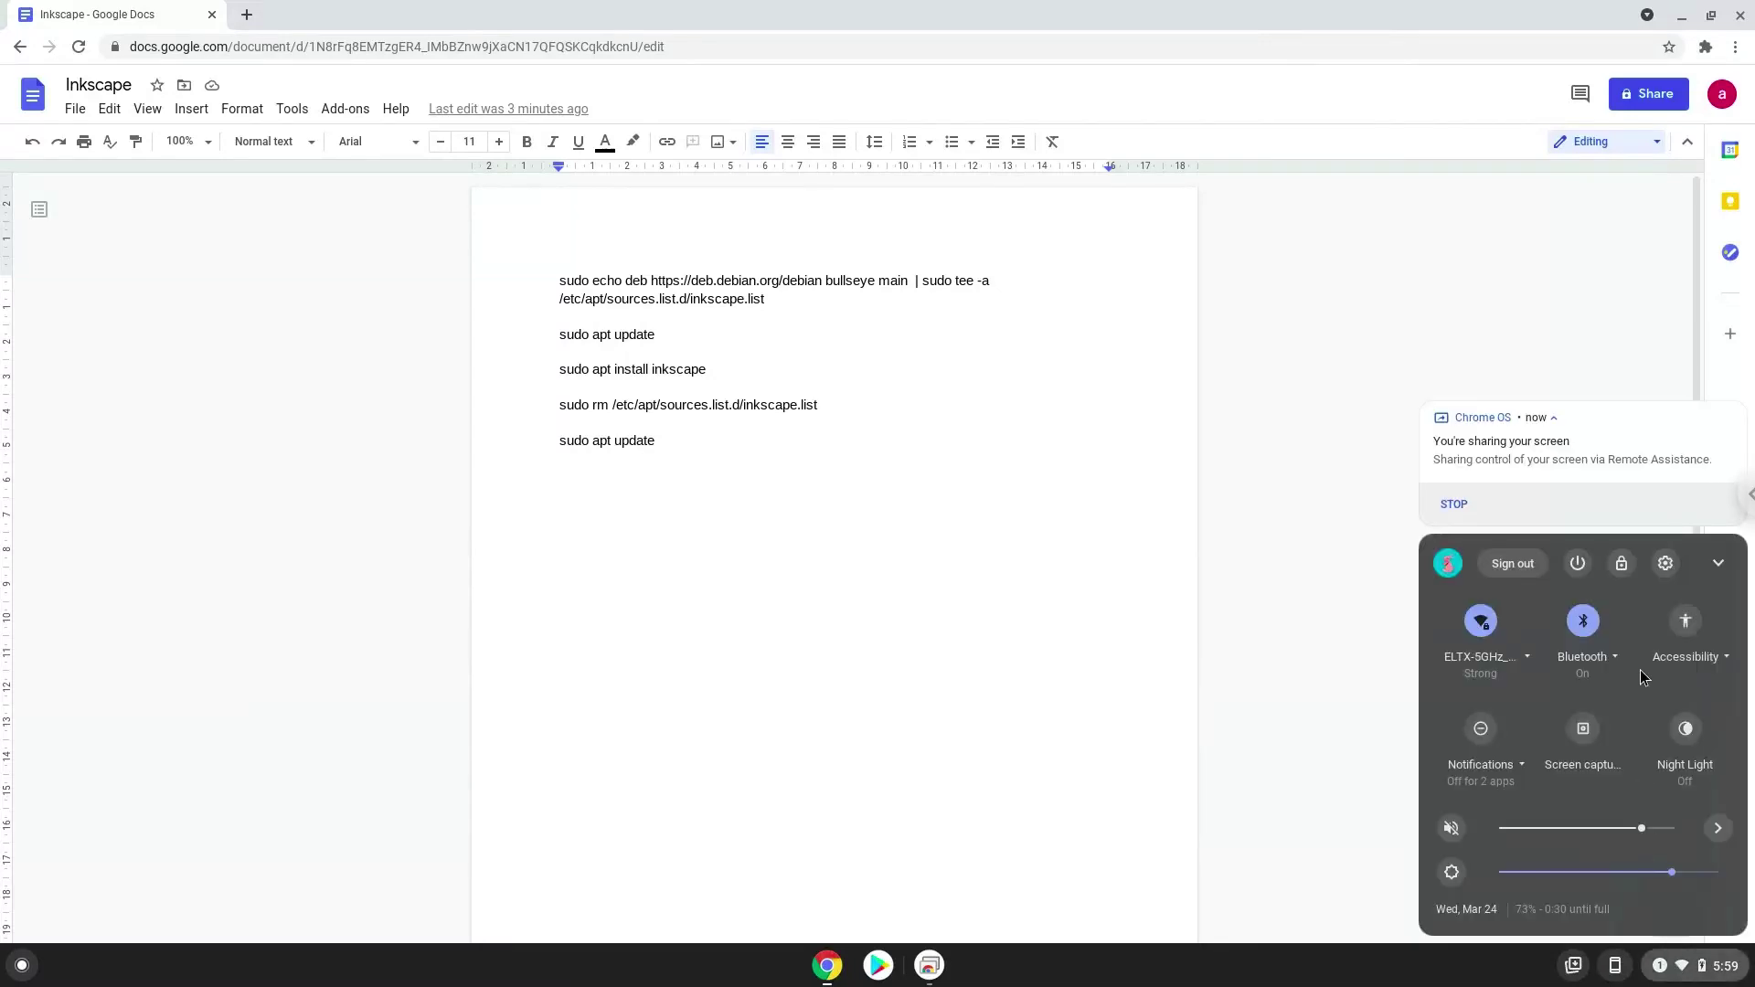
Turn on Linux under Settings > Developers and install it with the recommended 7.5 GB disk size.
{"action": "left_click", "coordinate": [1665, 564]}
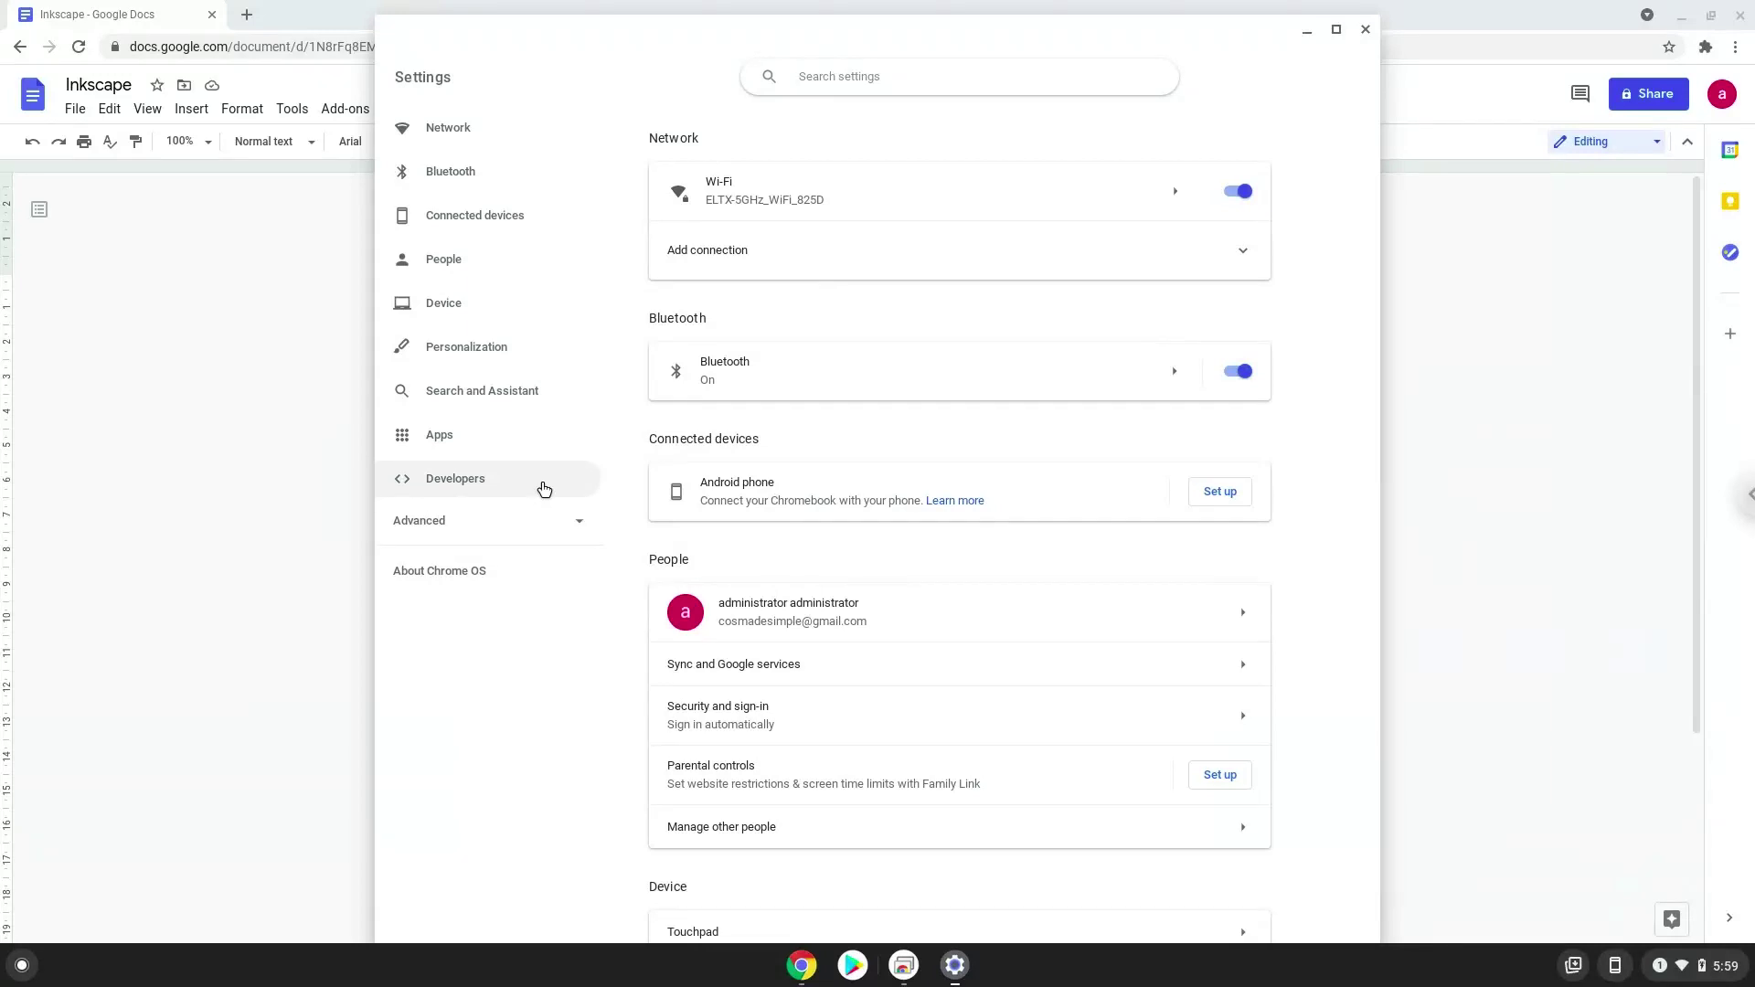
{"action": "left_click", "coordinate": [544, 491]}
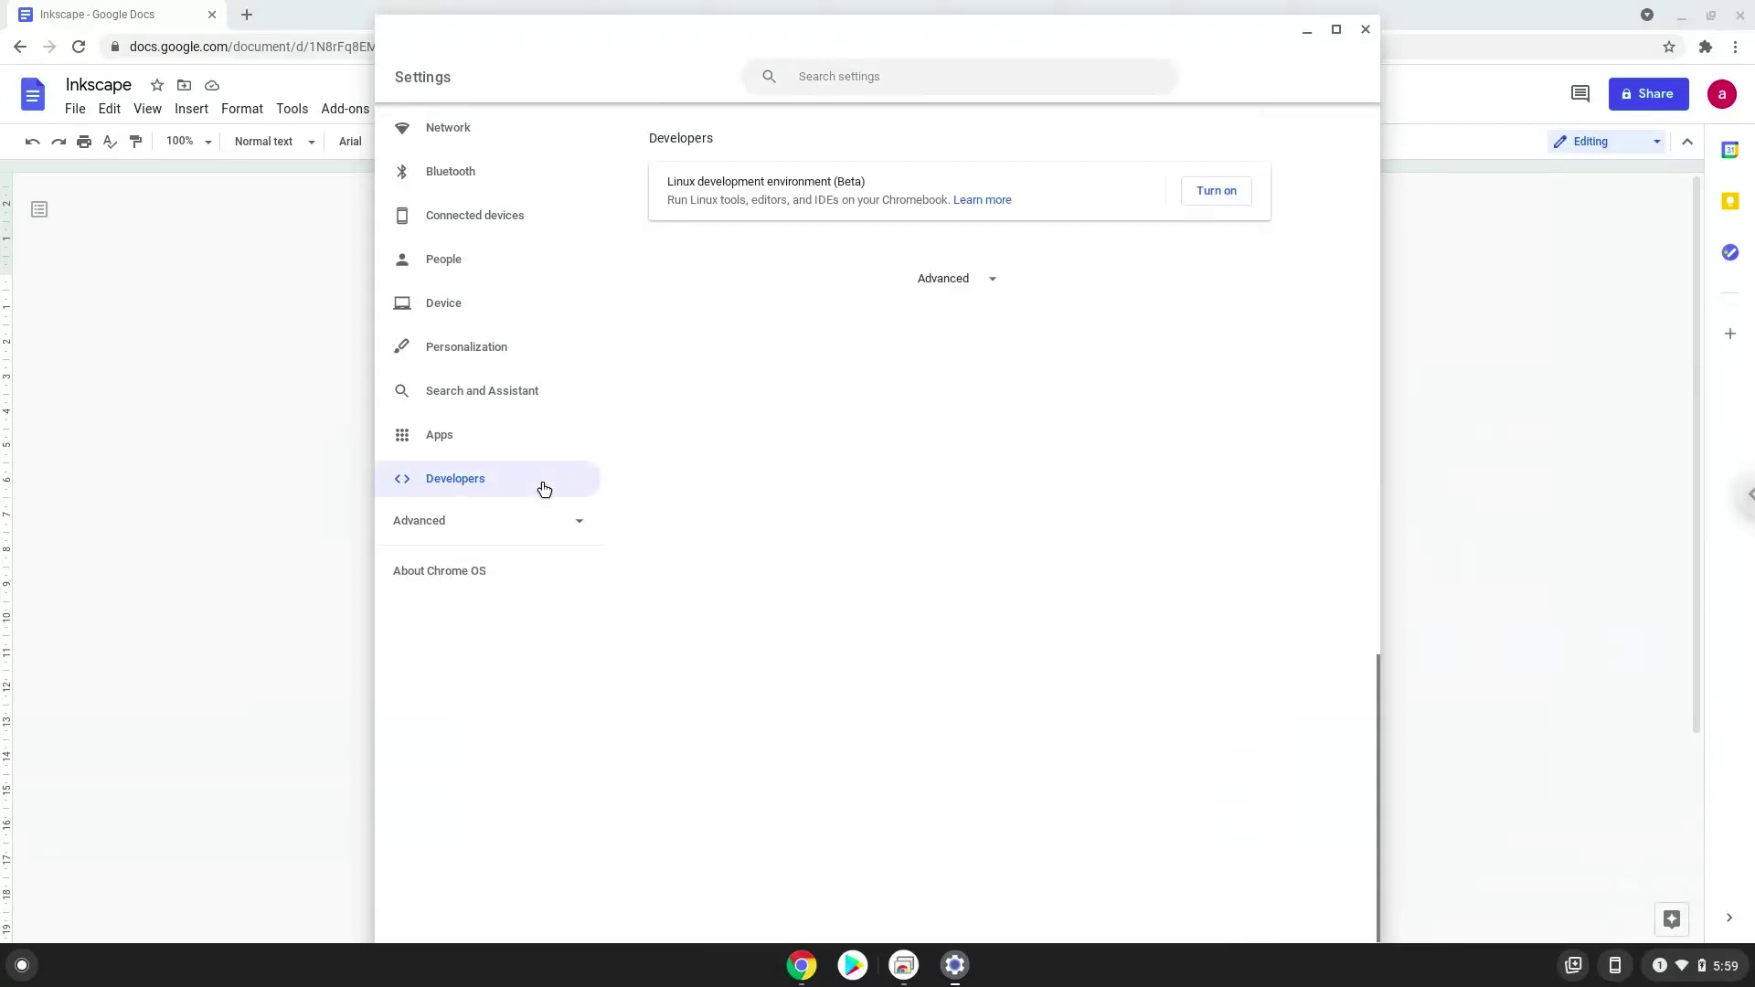
{"action": "left_click", "coordinate": [1202, 192]}
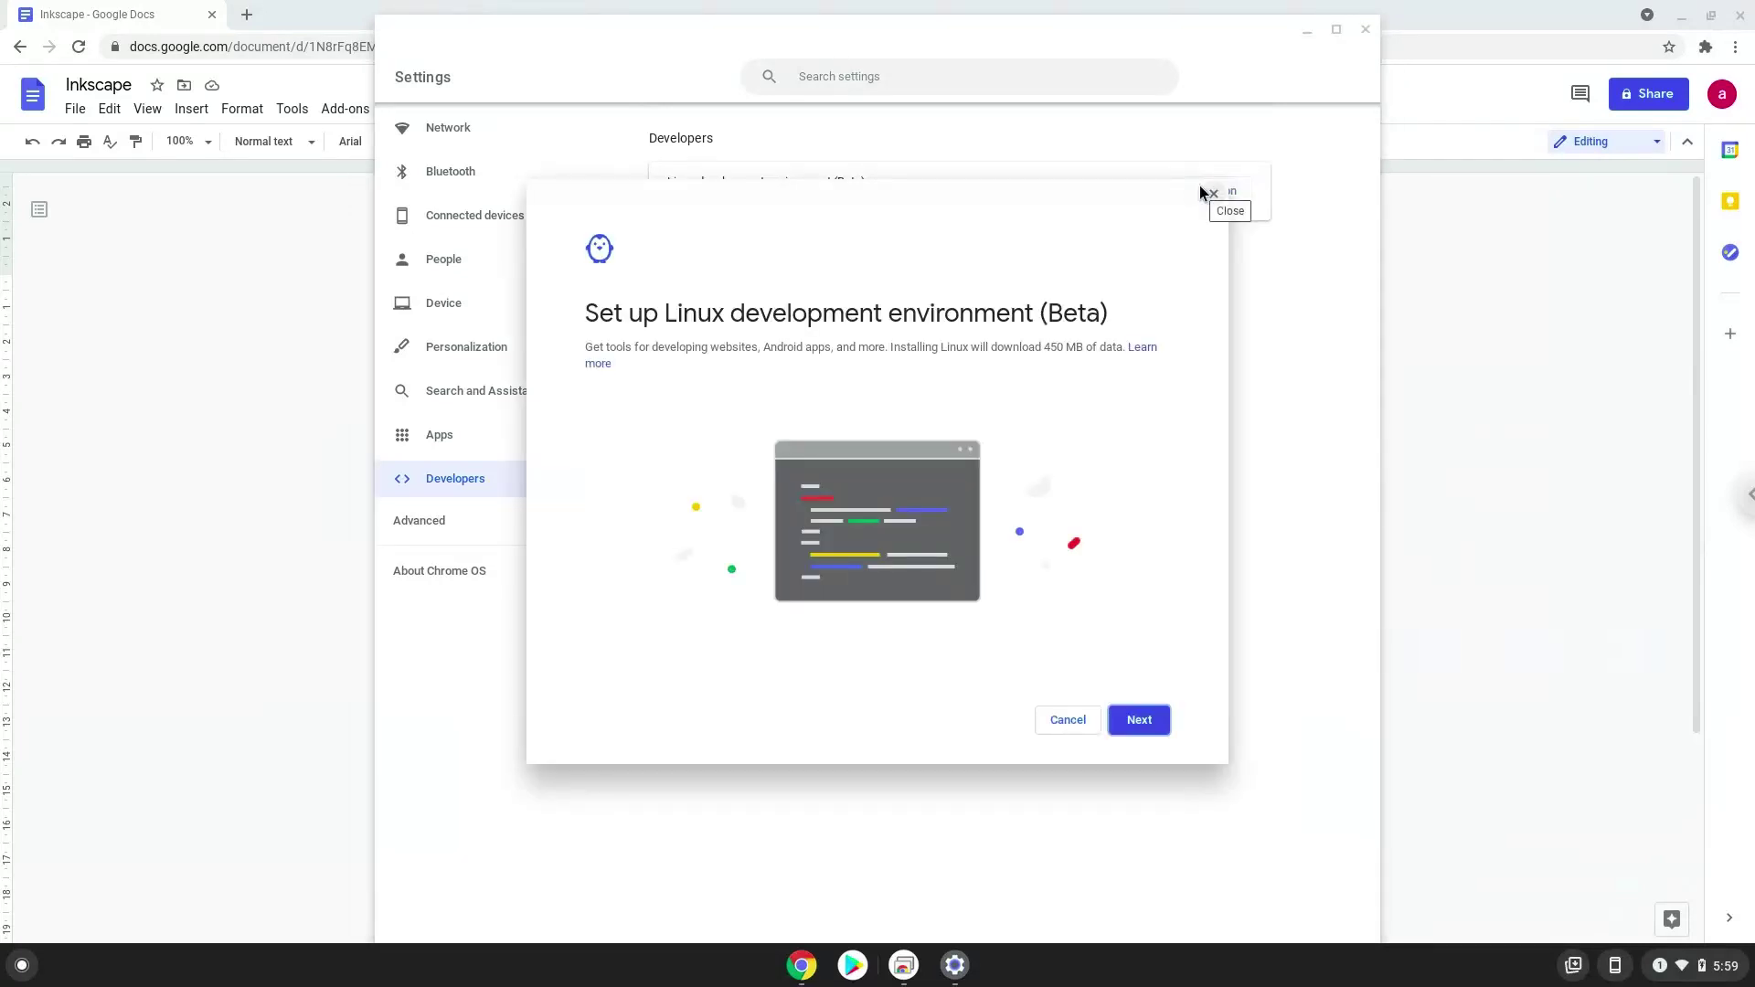
{"action": "left_click", "coordinate": [1156, 721]}
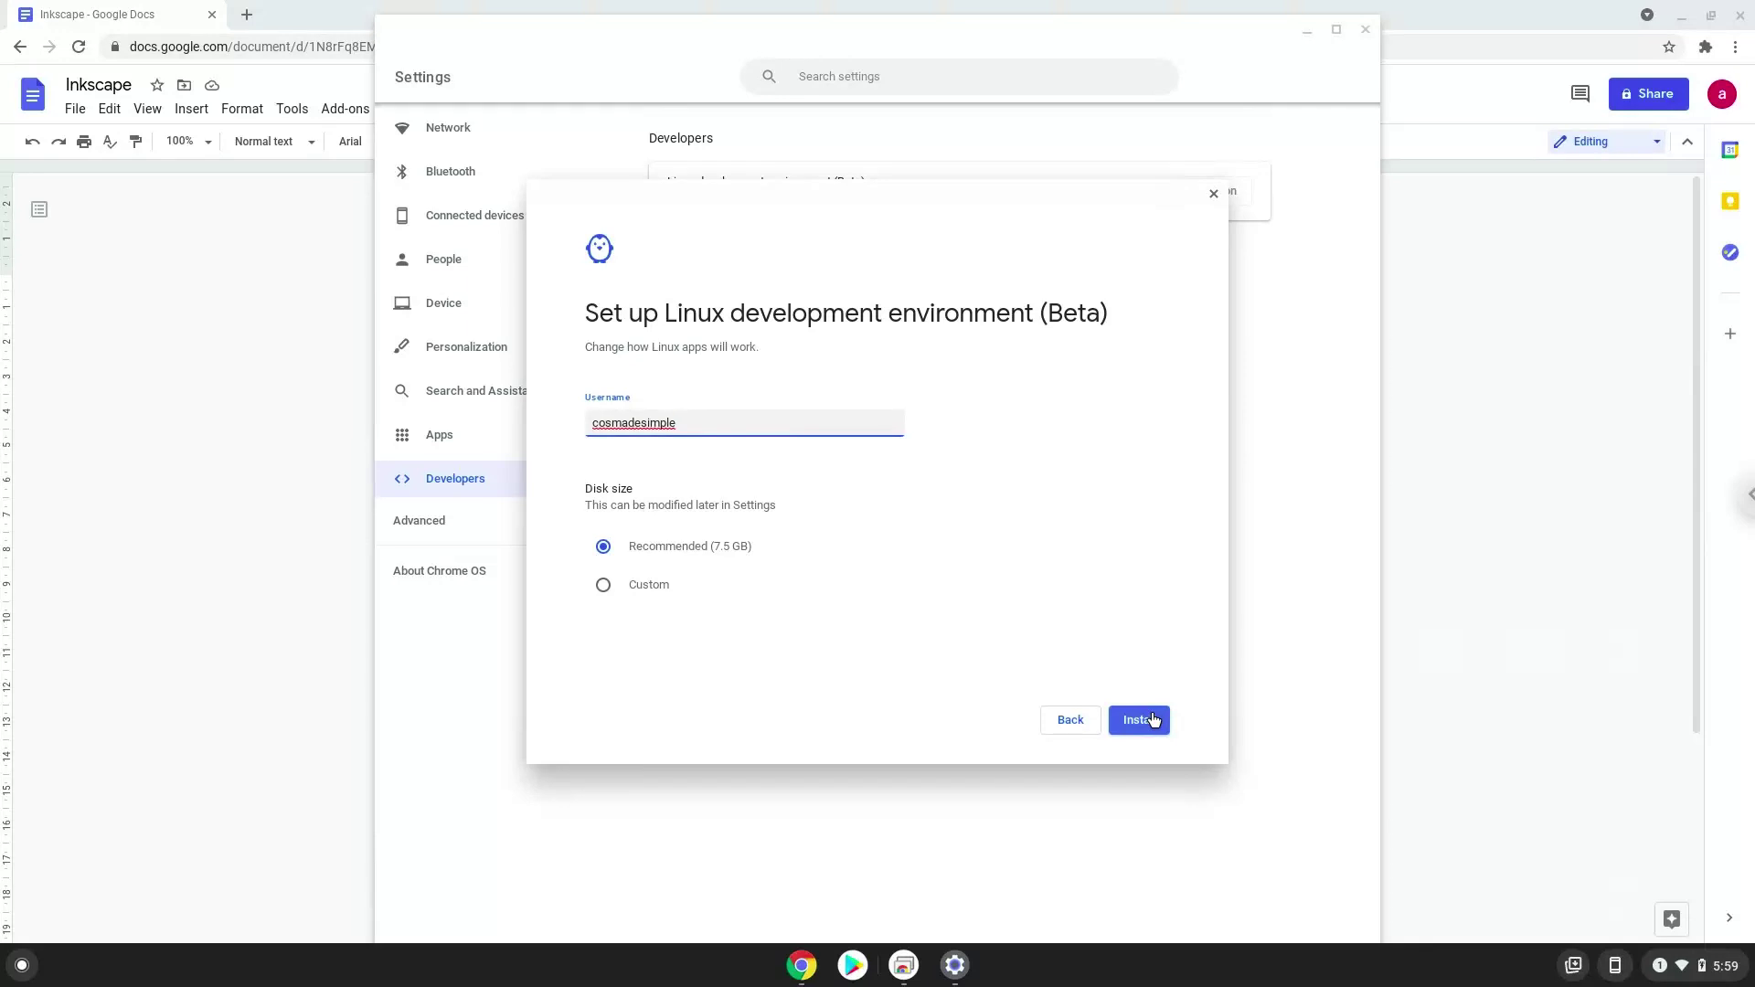
{"action": "left_click", "coordinate": [1154, 720]}
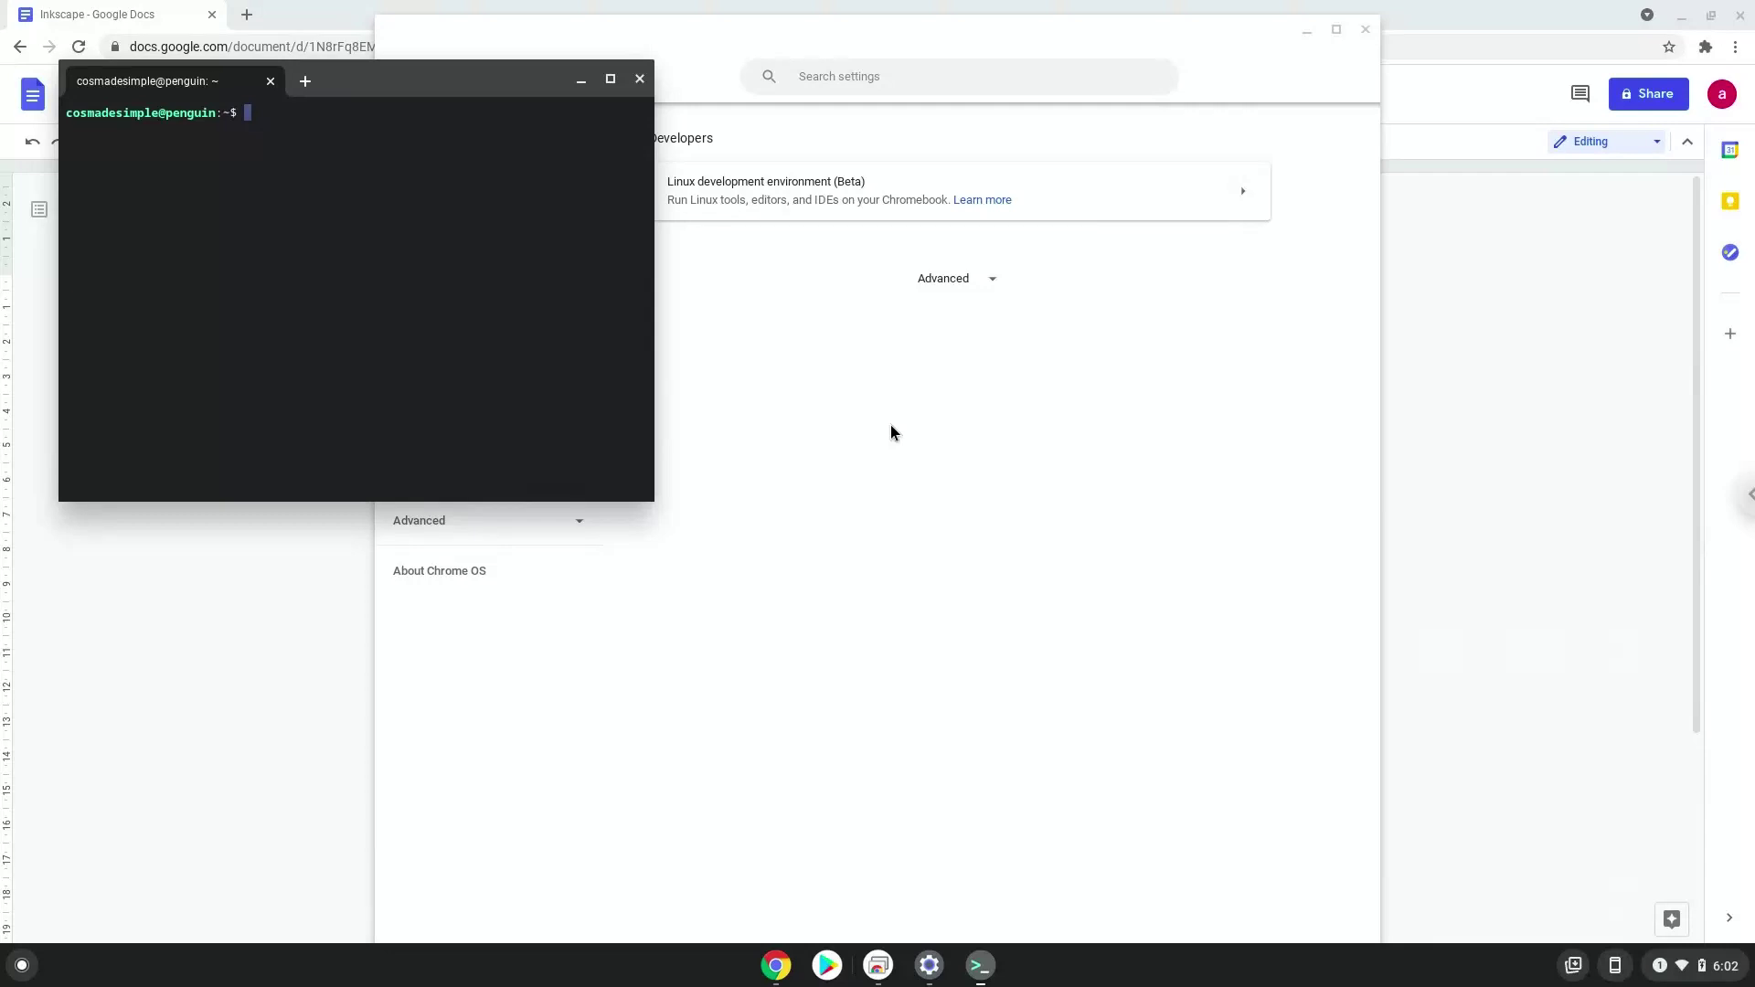
After Linux finishes installing, close the new terminal window and the Settings window.
{"action": "left_click", "coordinate": [640, 80]}
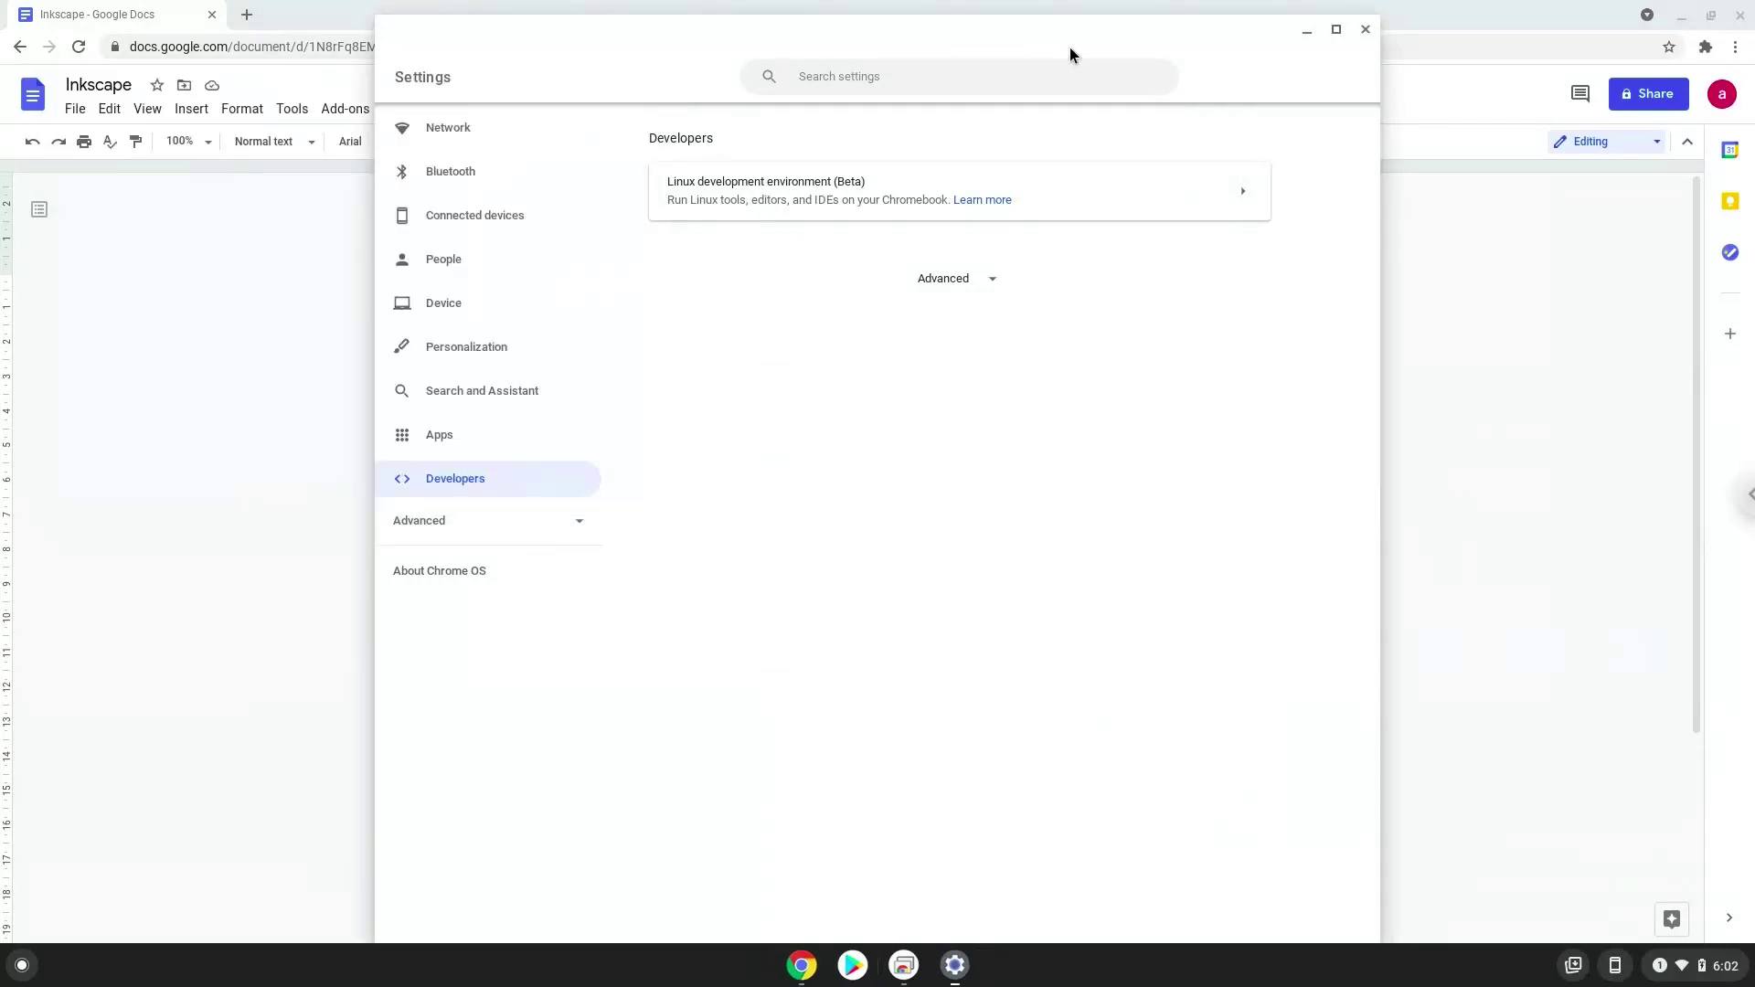
{"action": "left_click", "coordinate": [1366, 29]}
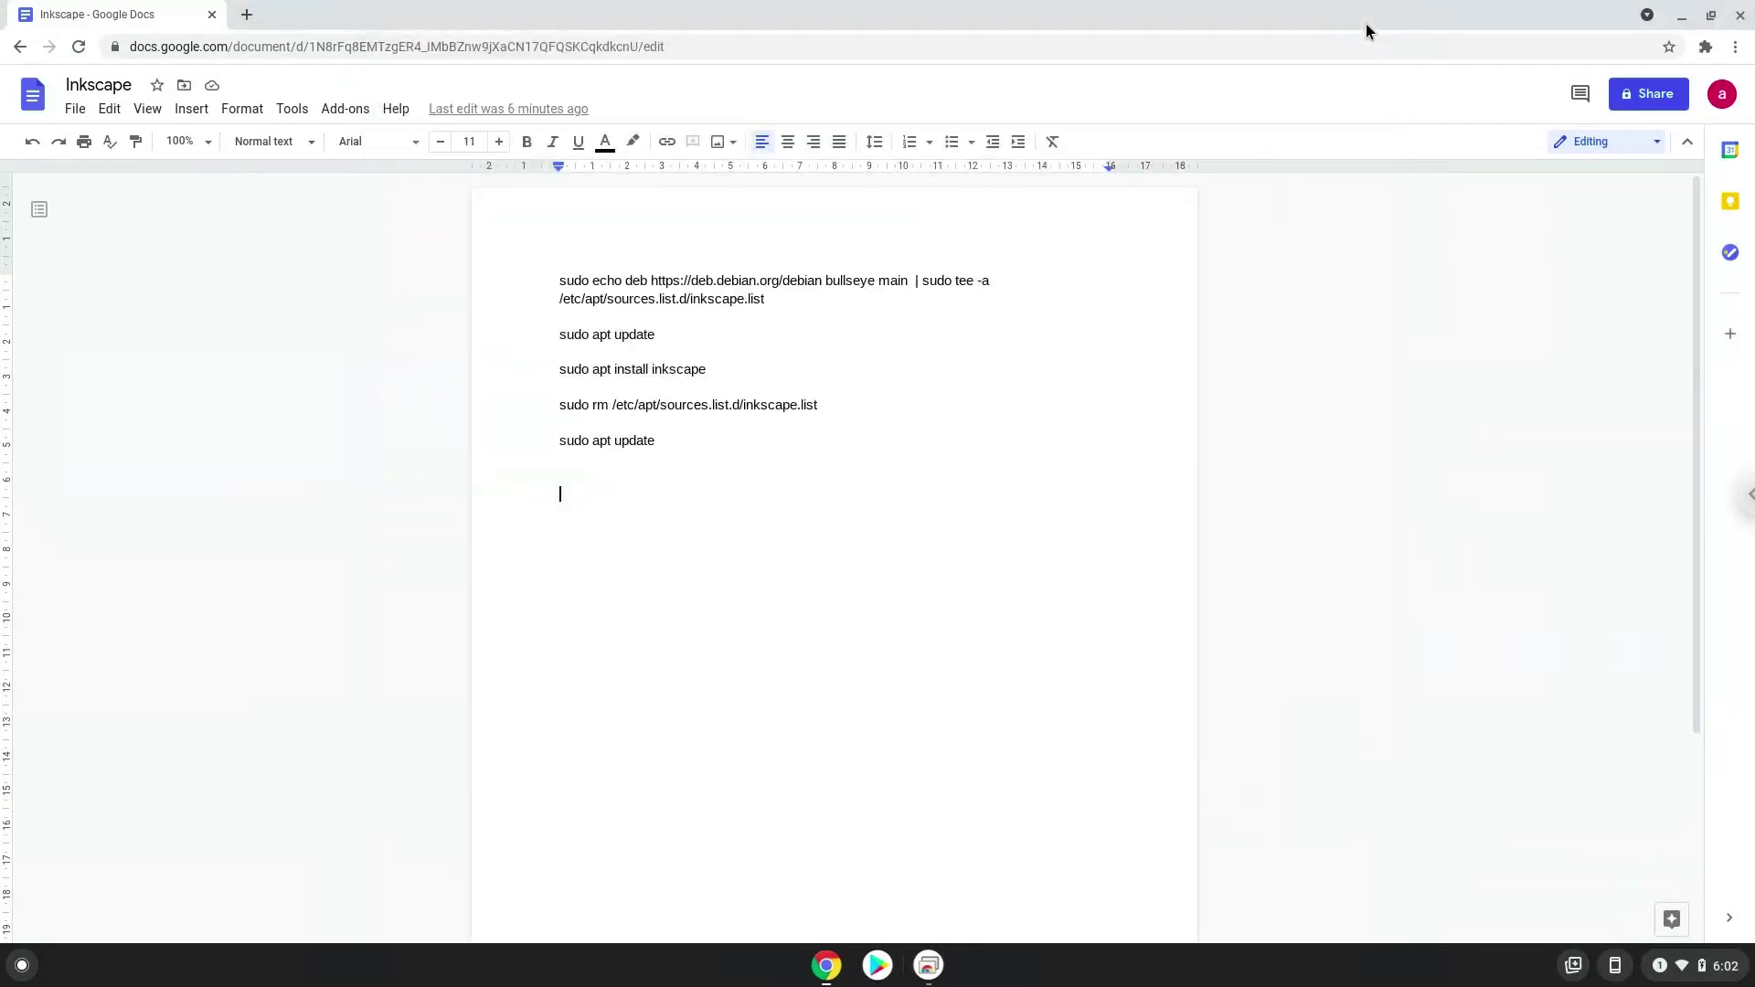
Copy the document's first command, which adds the Debian bullseye source to inkscape.list.
{"action": "double_click", "coordinate": [857, 281]}
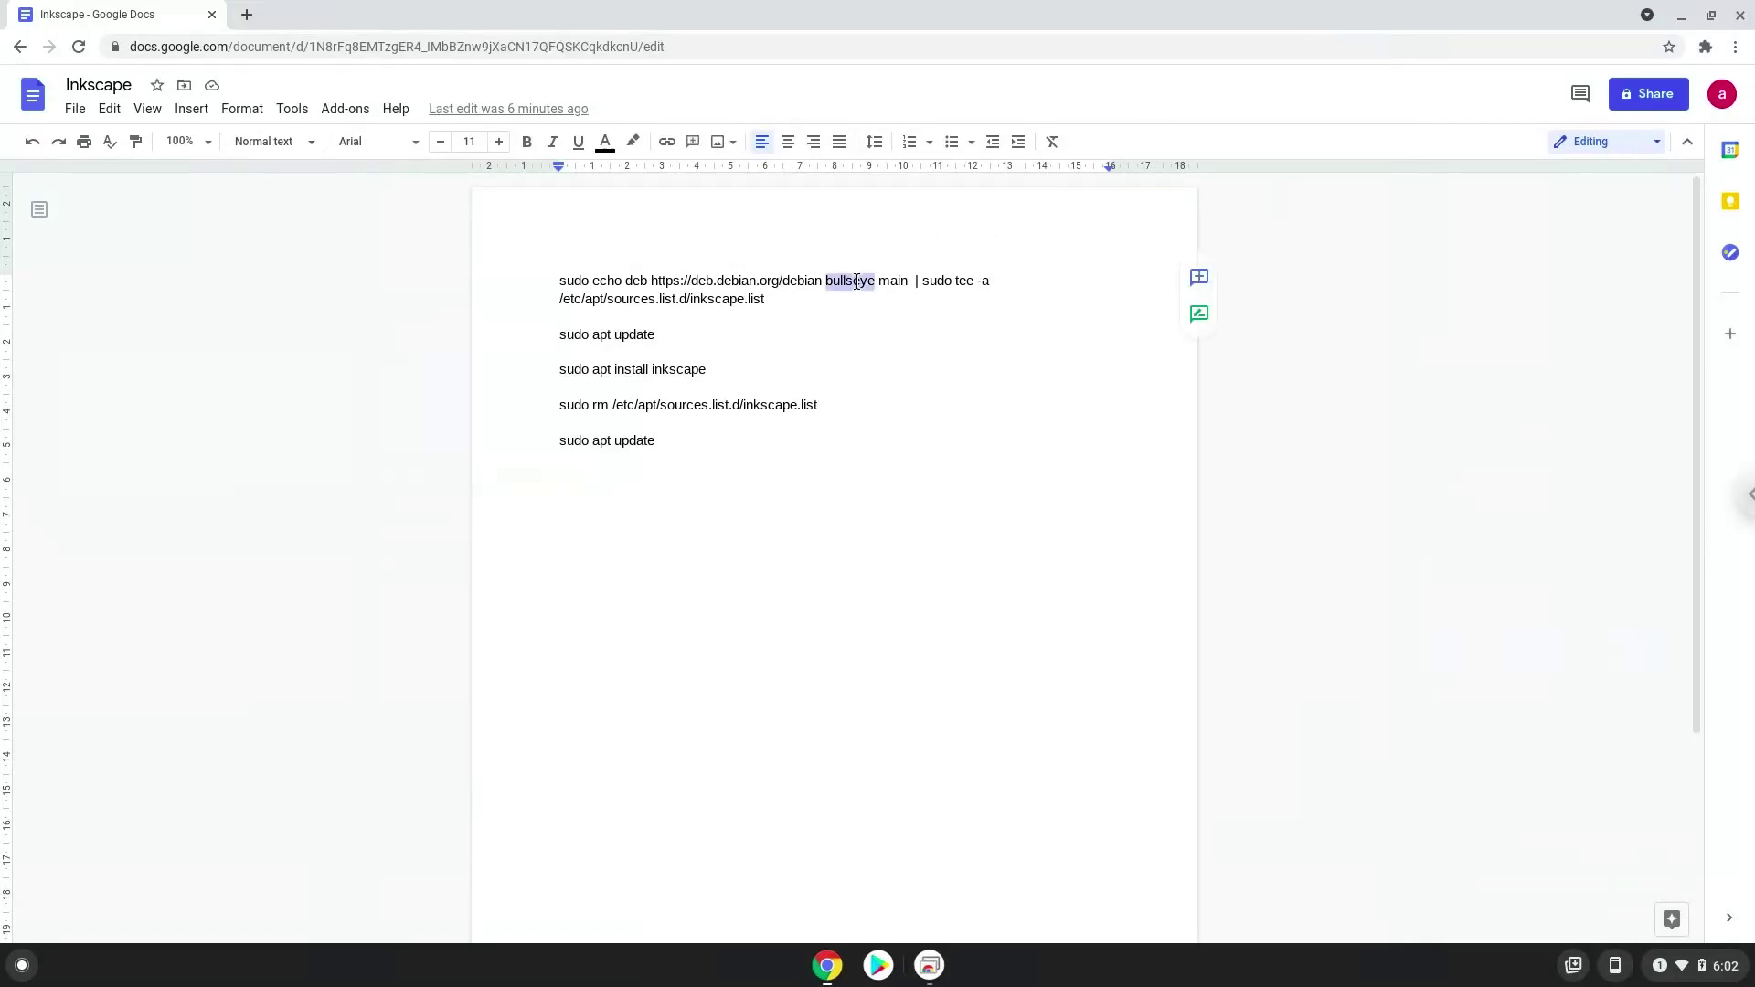
{"action": "triple_click", "coordinate": [857, 281]}
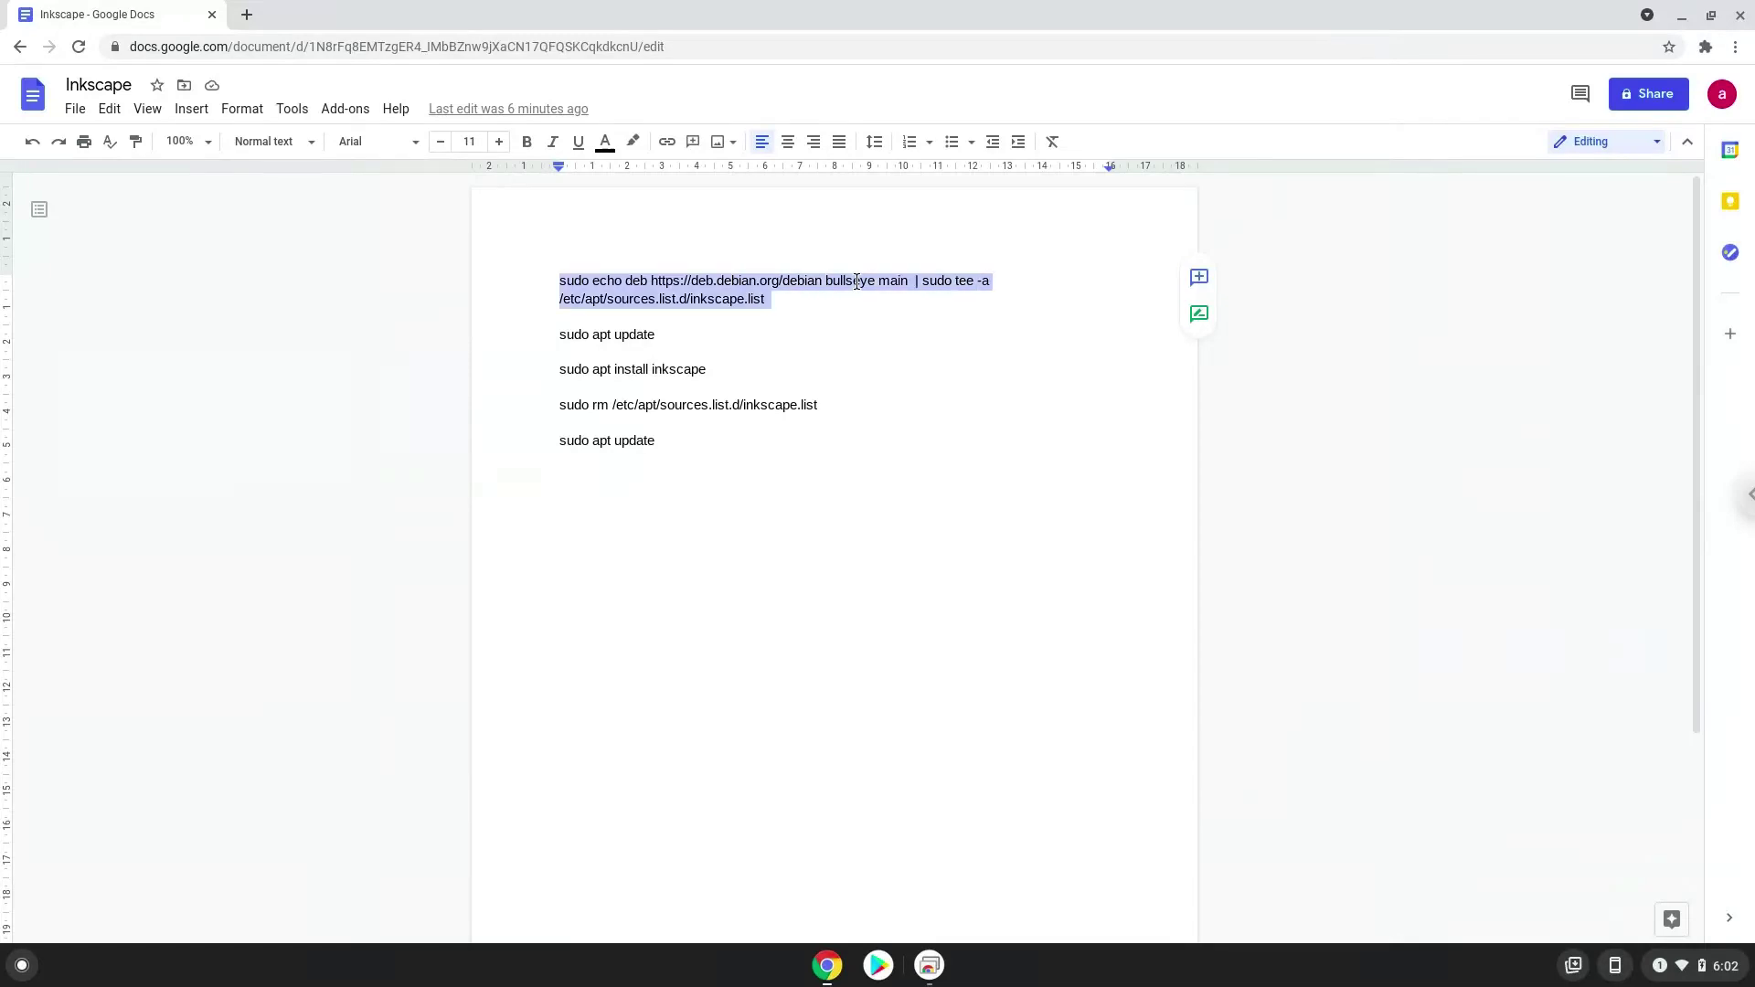
{"action": "right_click", "coordinate": [857, 281]}
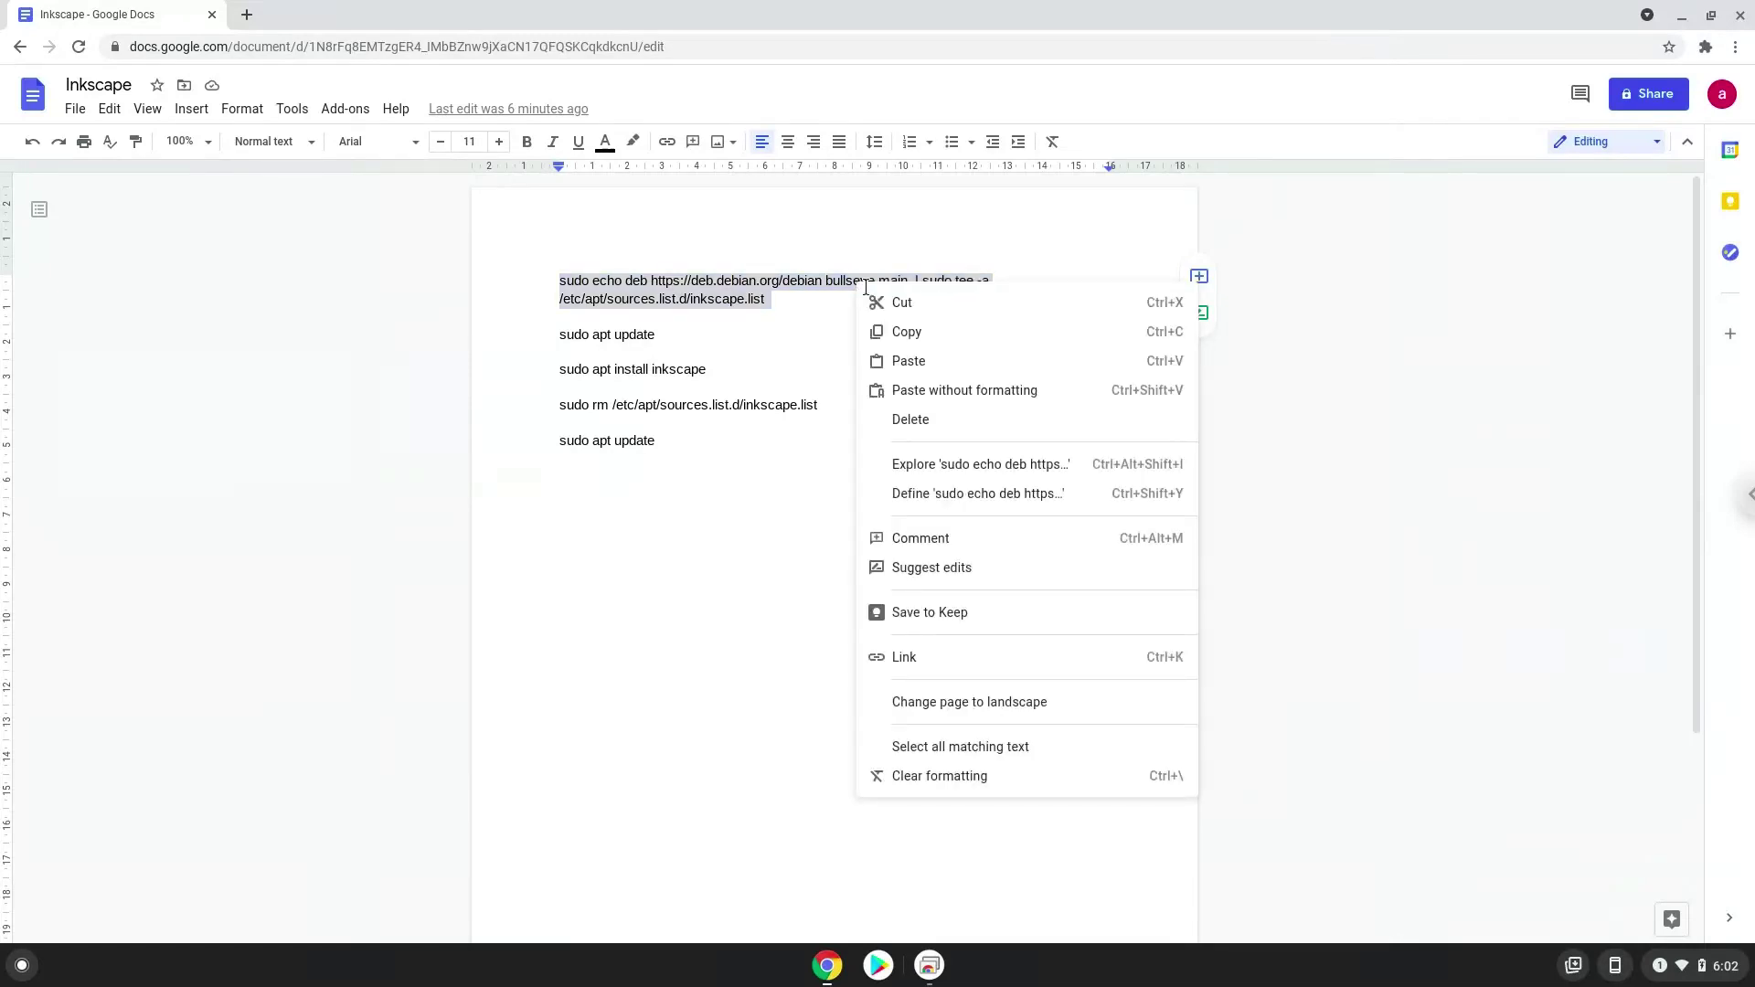
{"action": "left_click", "coordinate": [921, 340]}
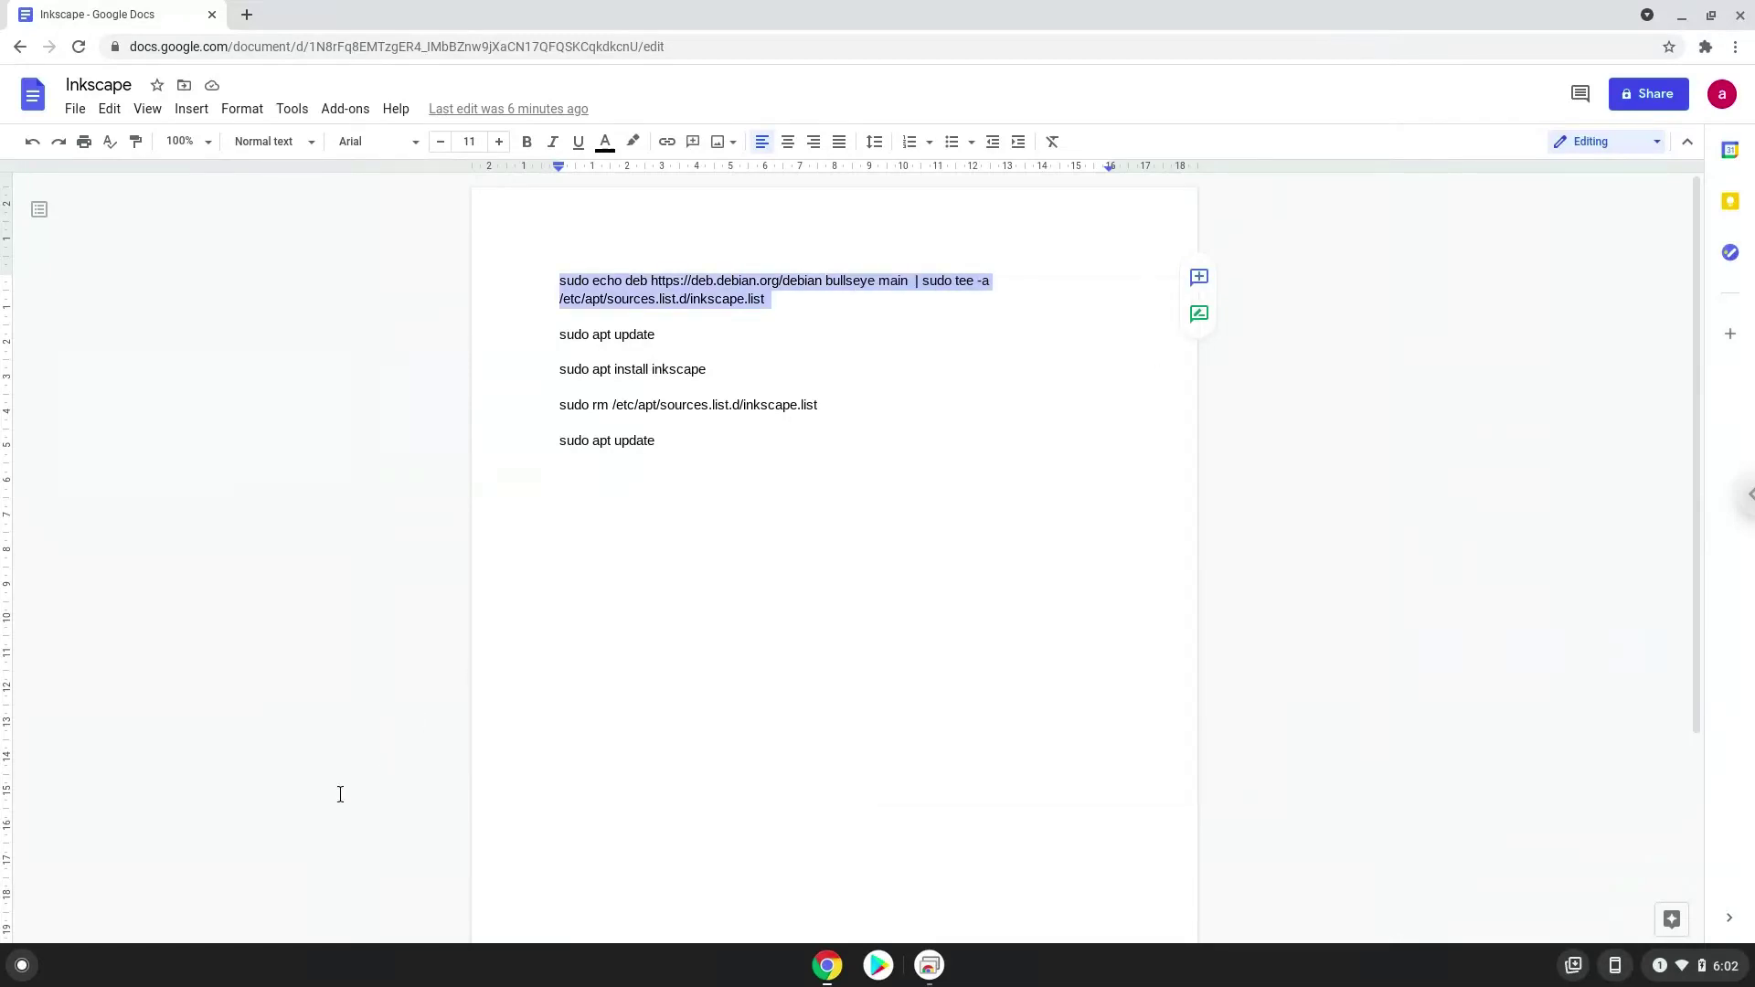
Launch the Terminal app by searching 'ter' in the launcher.
{"action": "left_click", "coordinate": [22, 965]}
{"action": "type", "text": "ter"}
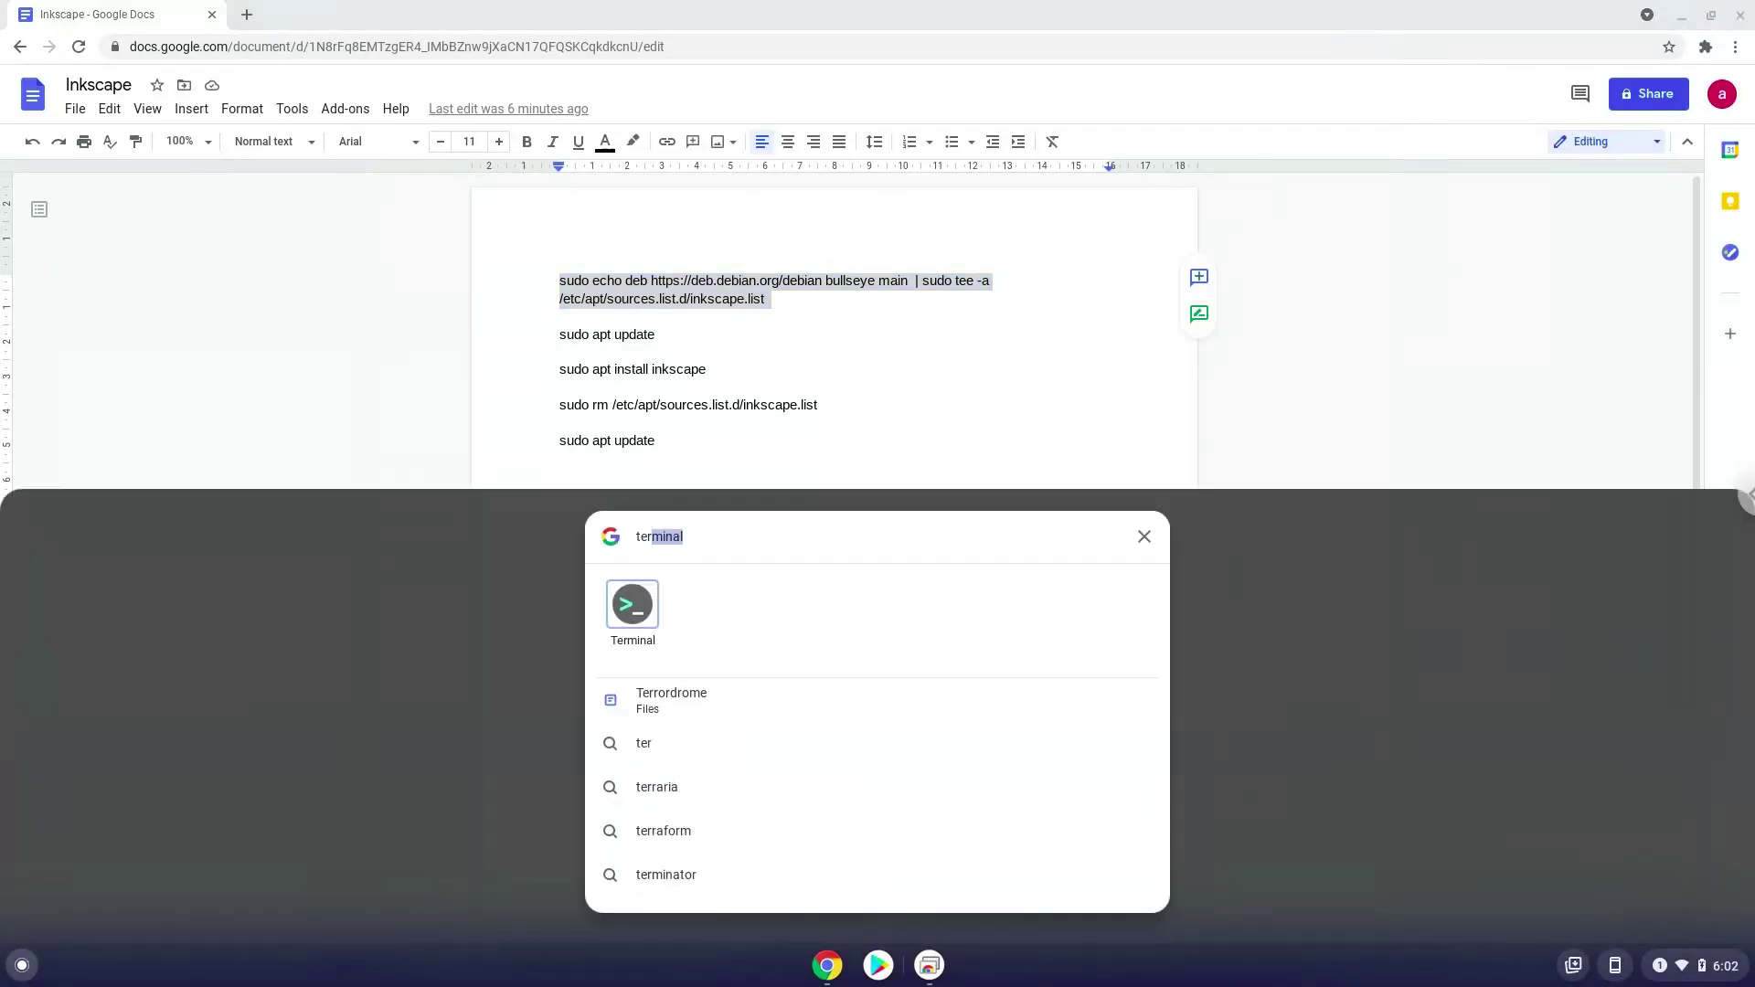
{"action": "left_click", "coordinate": [642, 603]}
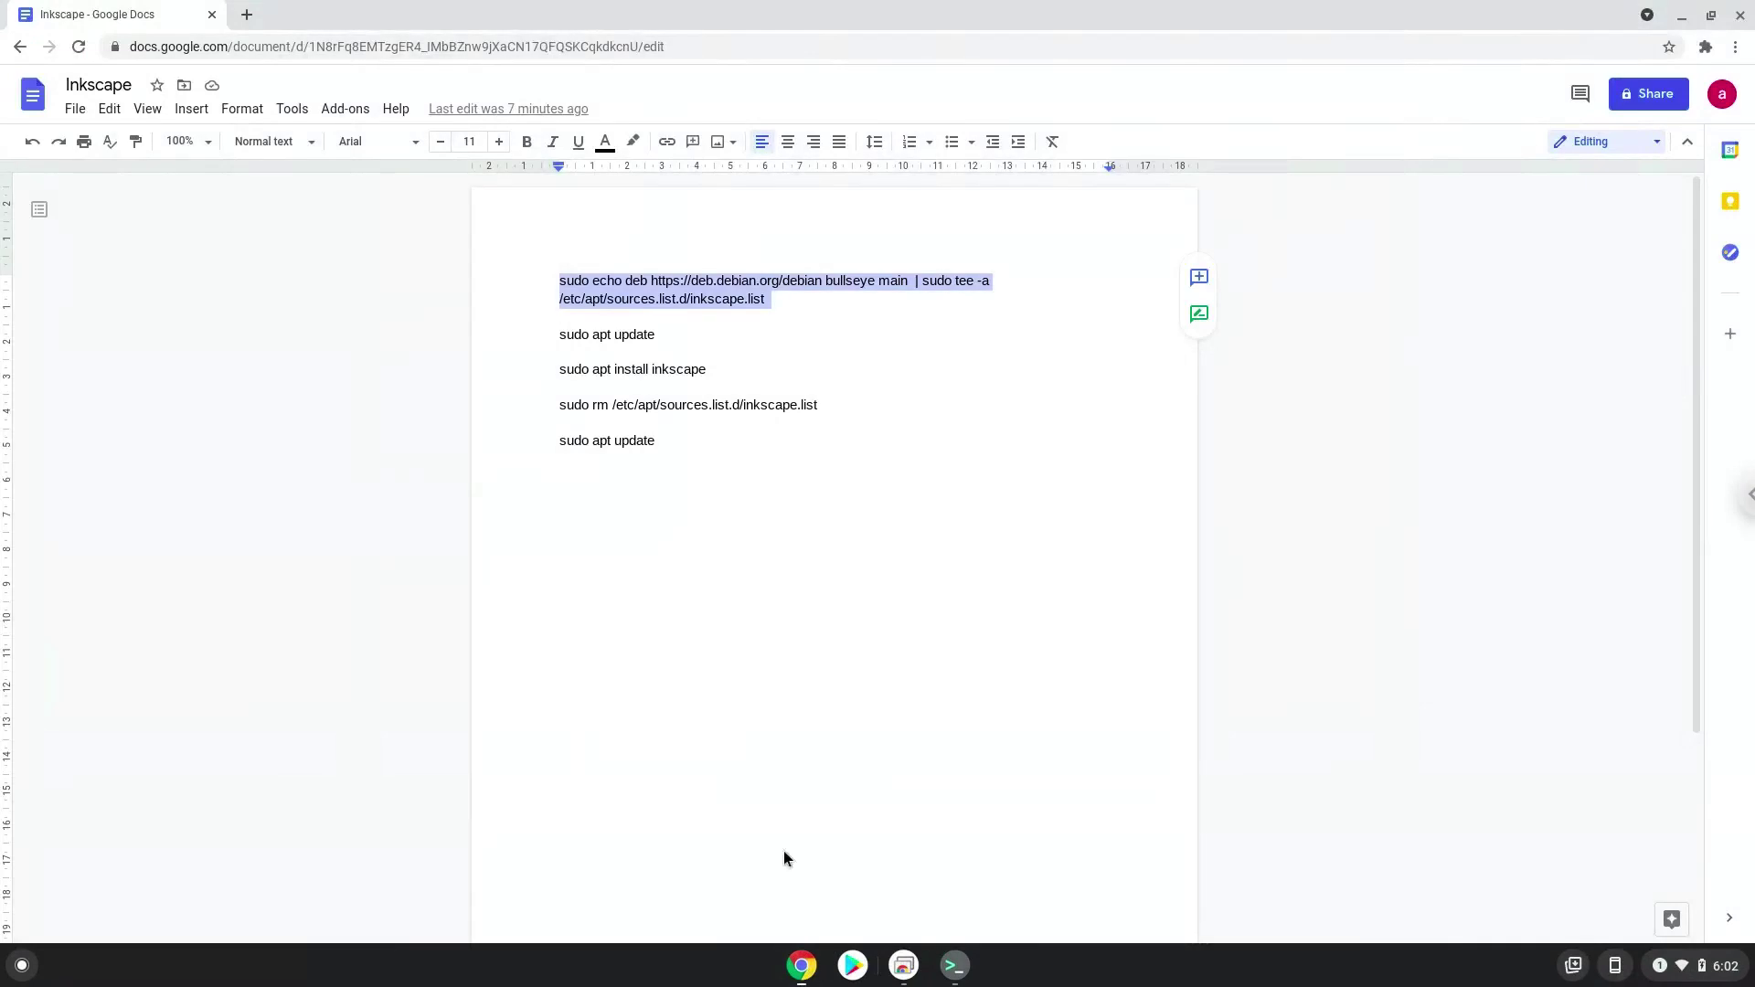
Copy the 'sudo apt update' line from the Inkscape commands document.
{"action": "triple_click", "coordinate": [624, 338]}
{"action": "right_click", "coordinate": [624, 338]}
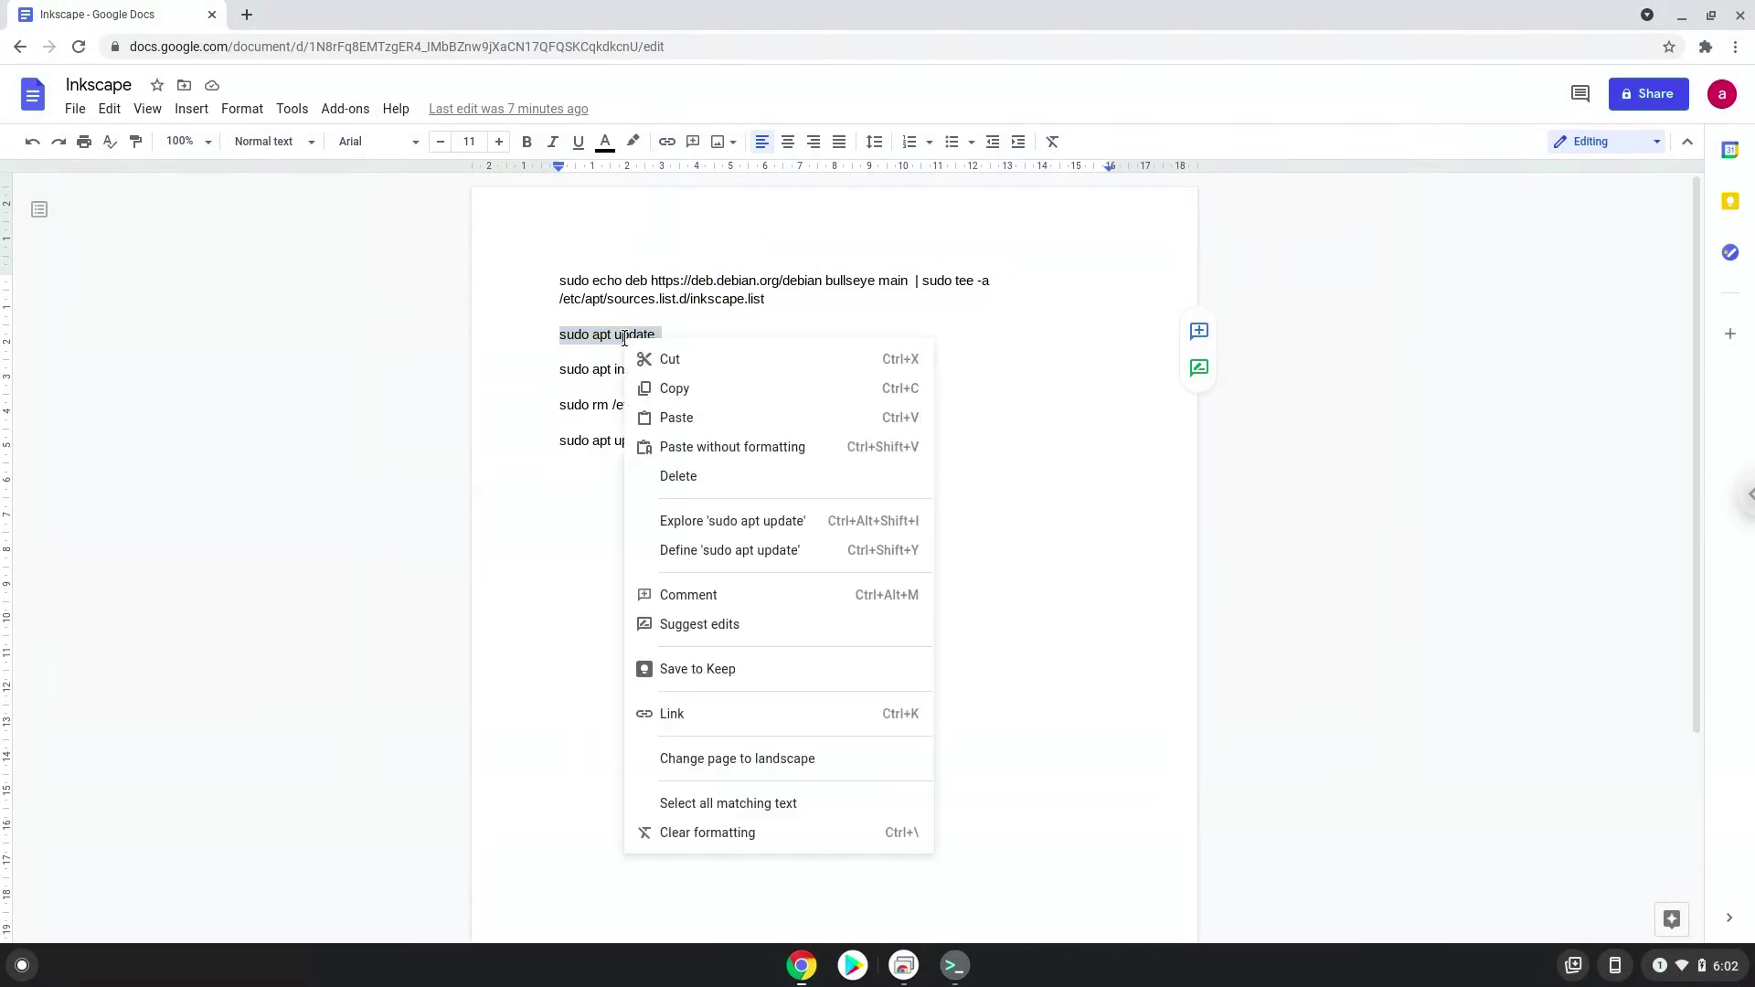
{"action": "left_click", "coordinate": [666, 389]}
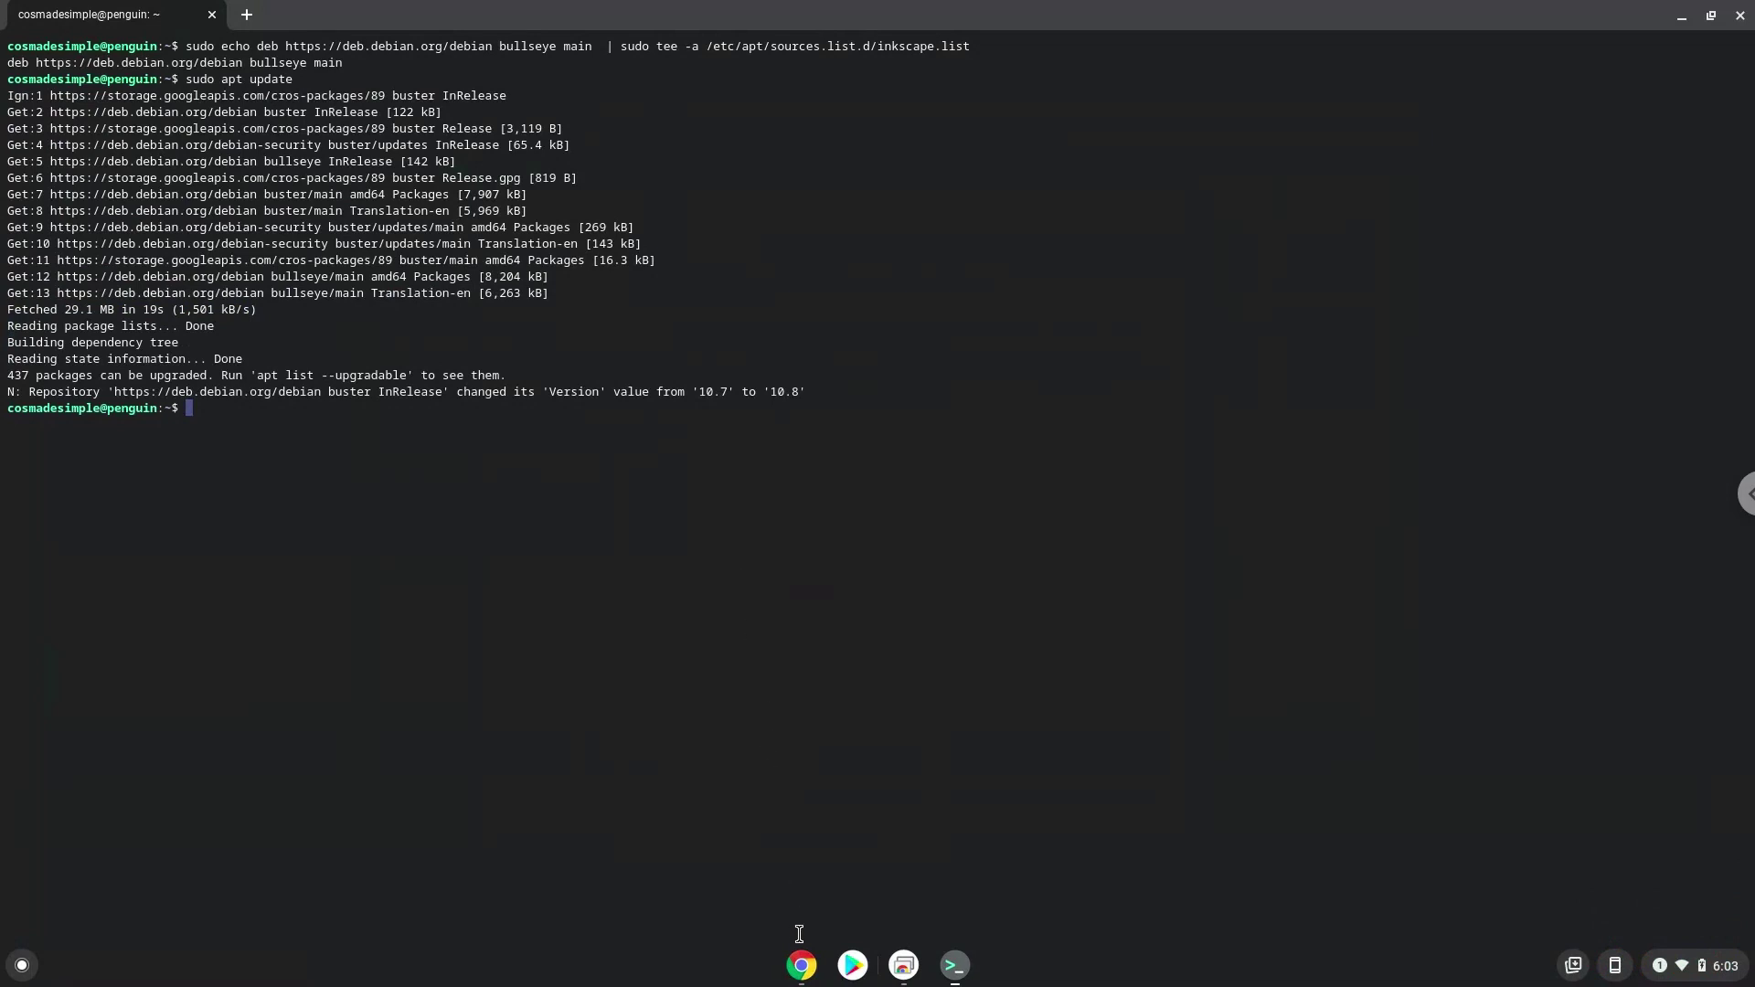
Copy 'sudo apt install inkscape' from the document, run it in Terminal, and confirm the installation.
{"action": "left_click", "coordinate": [804, 966]}
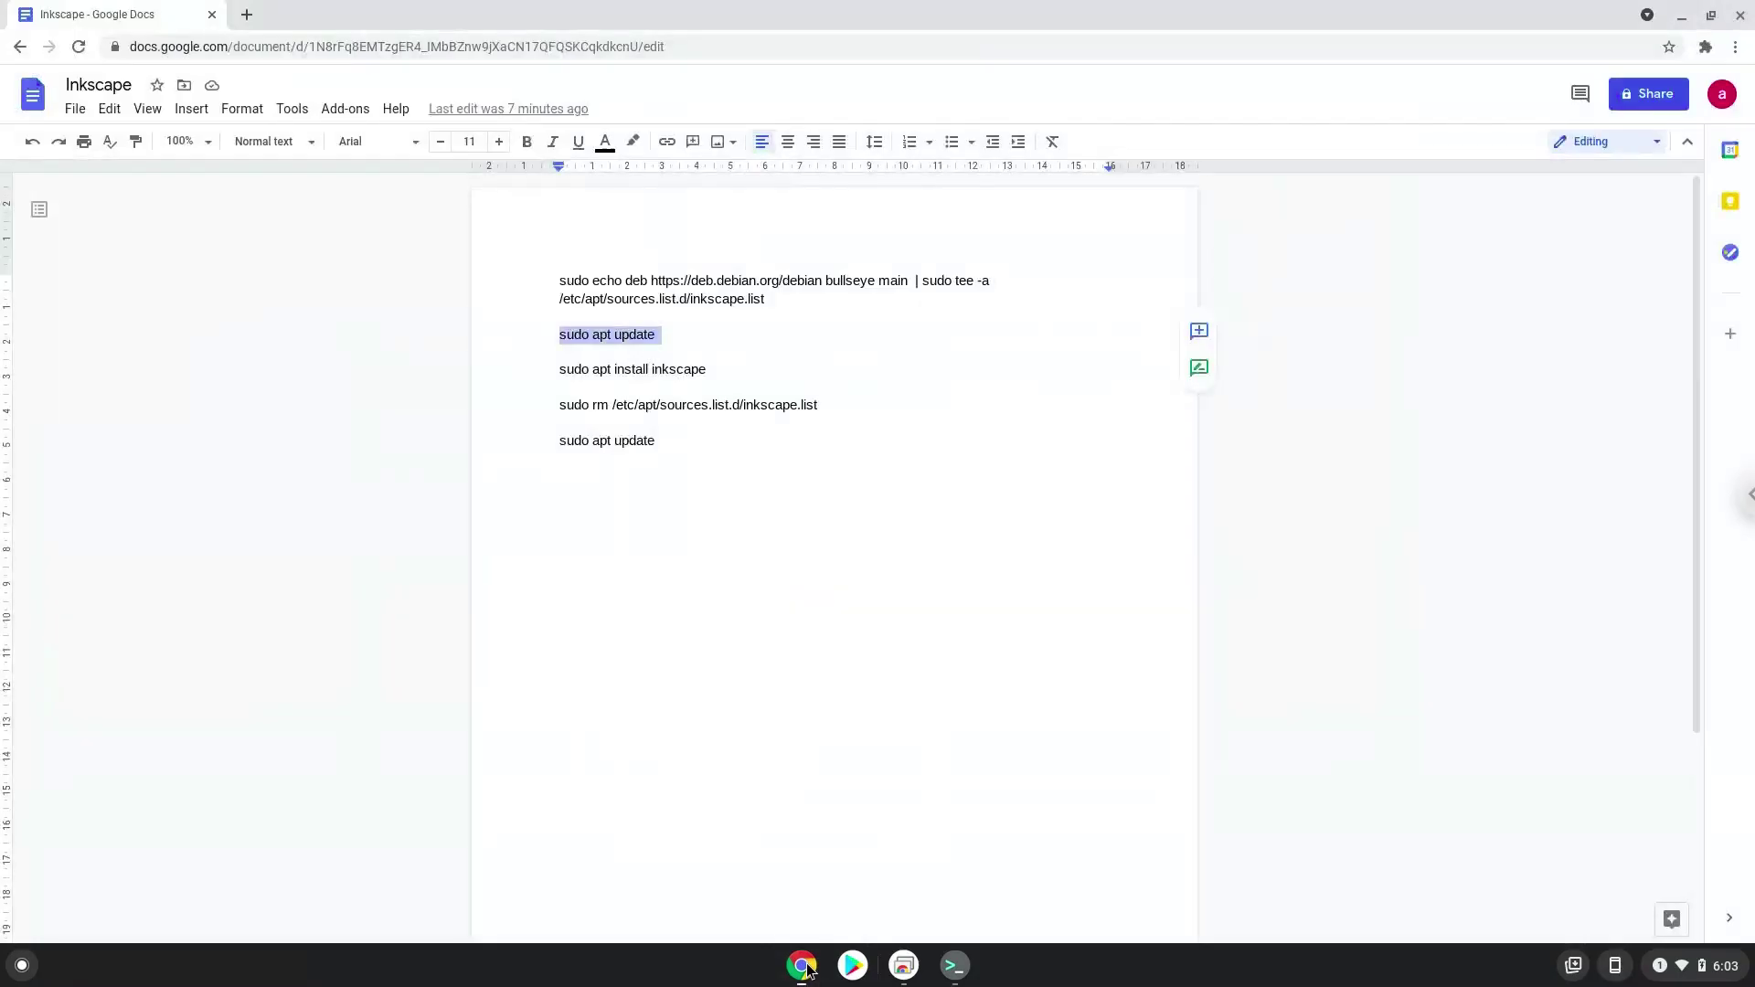
{"action": "triple_click", "coordinate": [621, 374]}
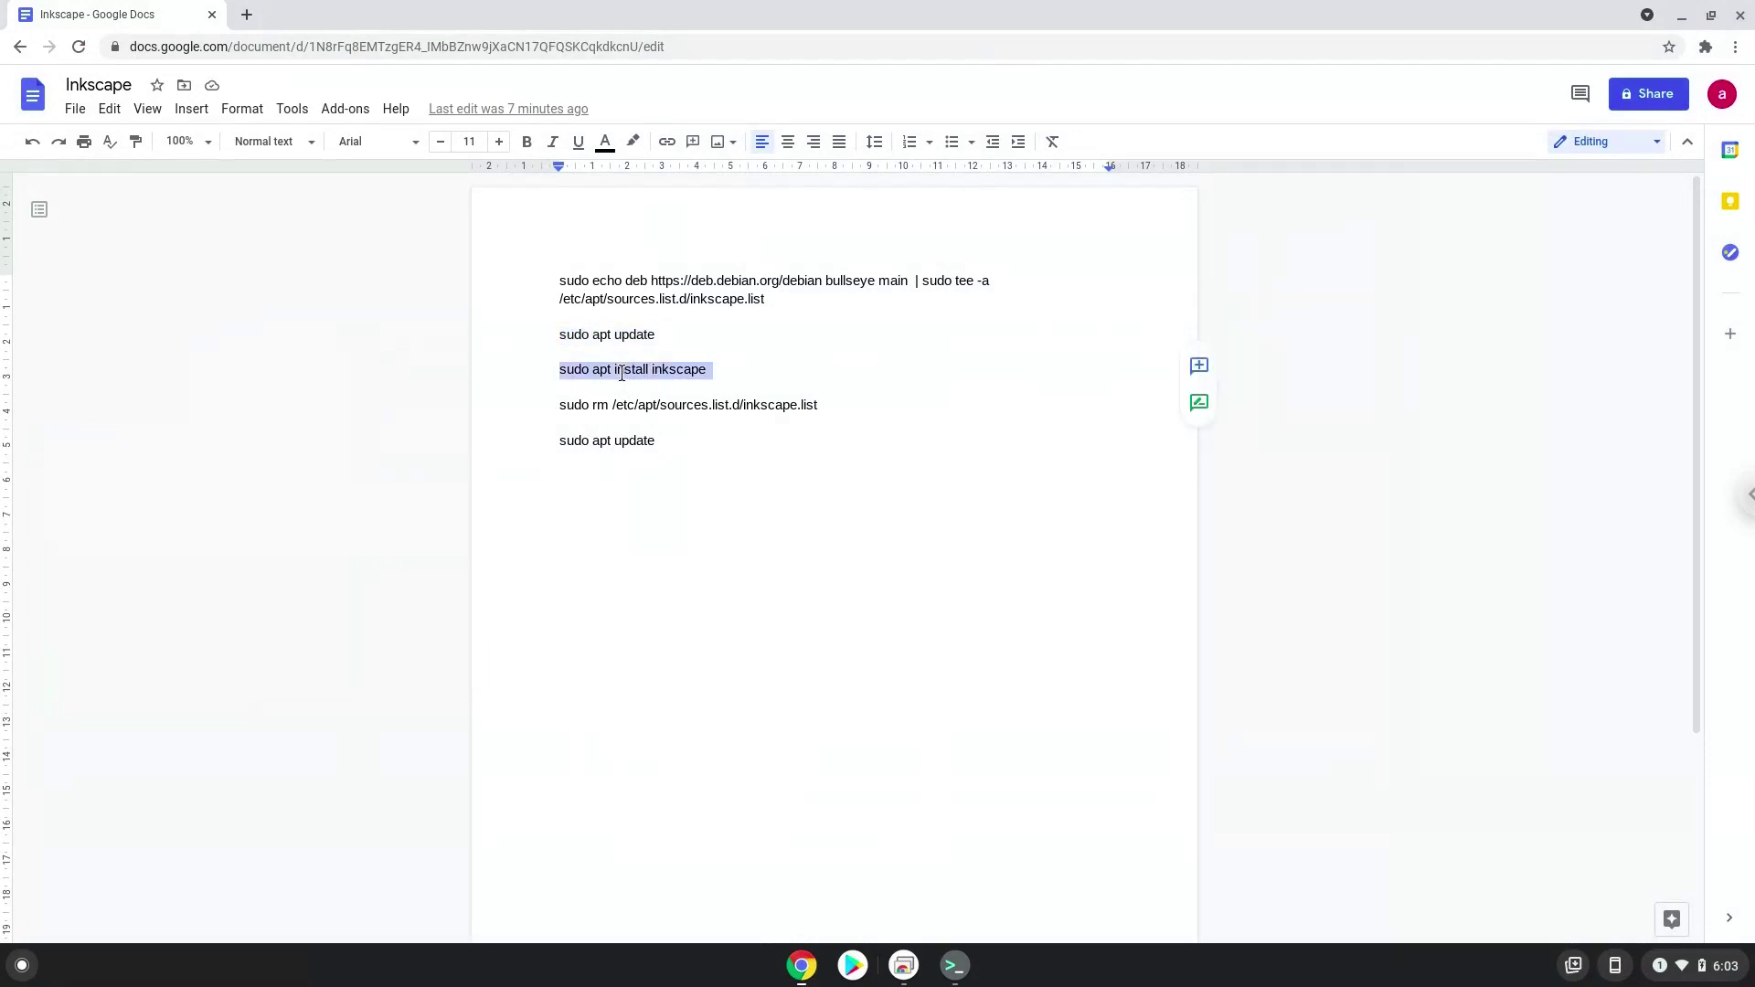
{"action": "right_click", "coordinate": [622, 374]}
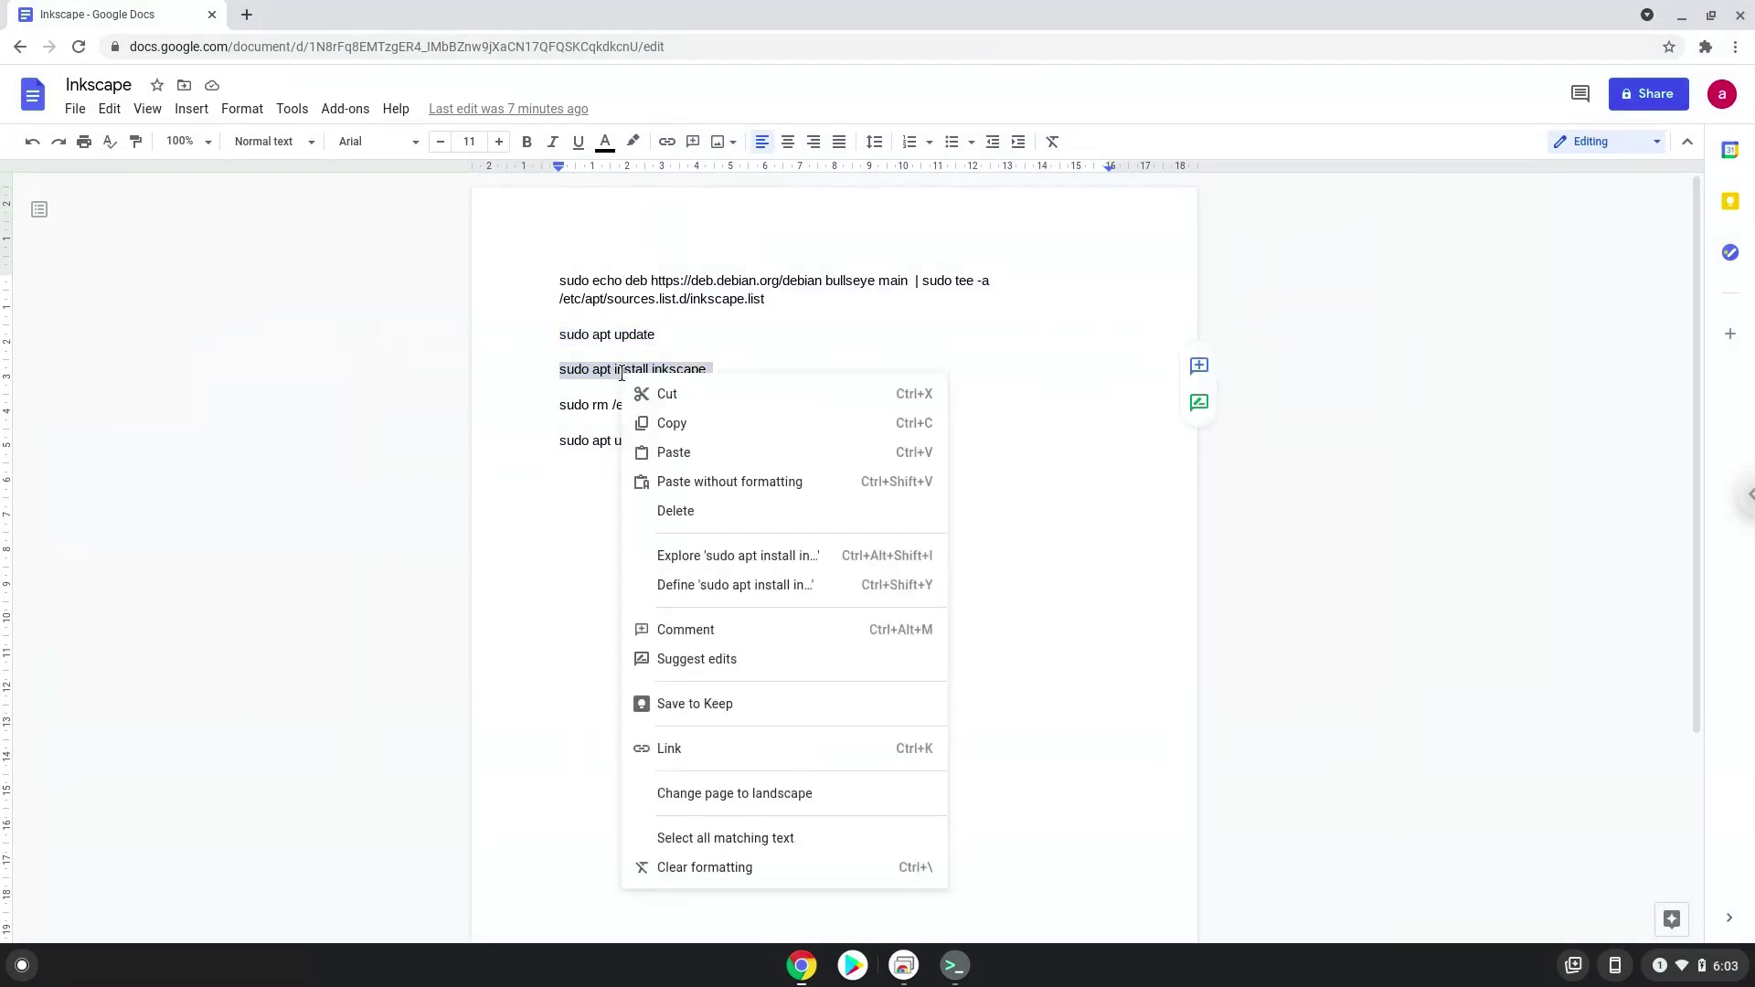
{"action": "left_click", "coordinate": [665, 425]}
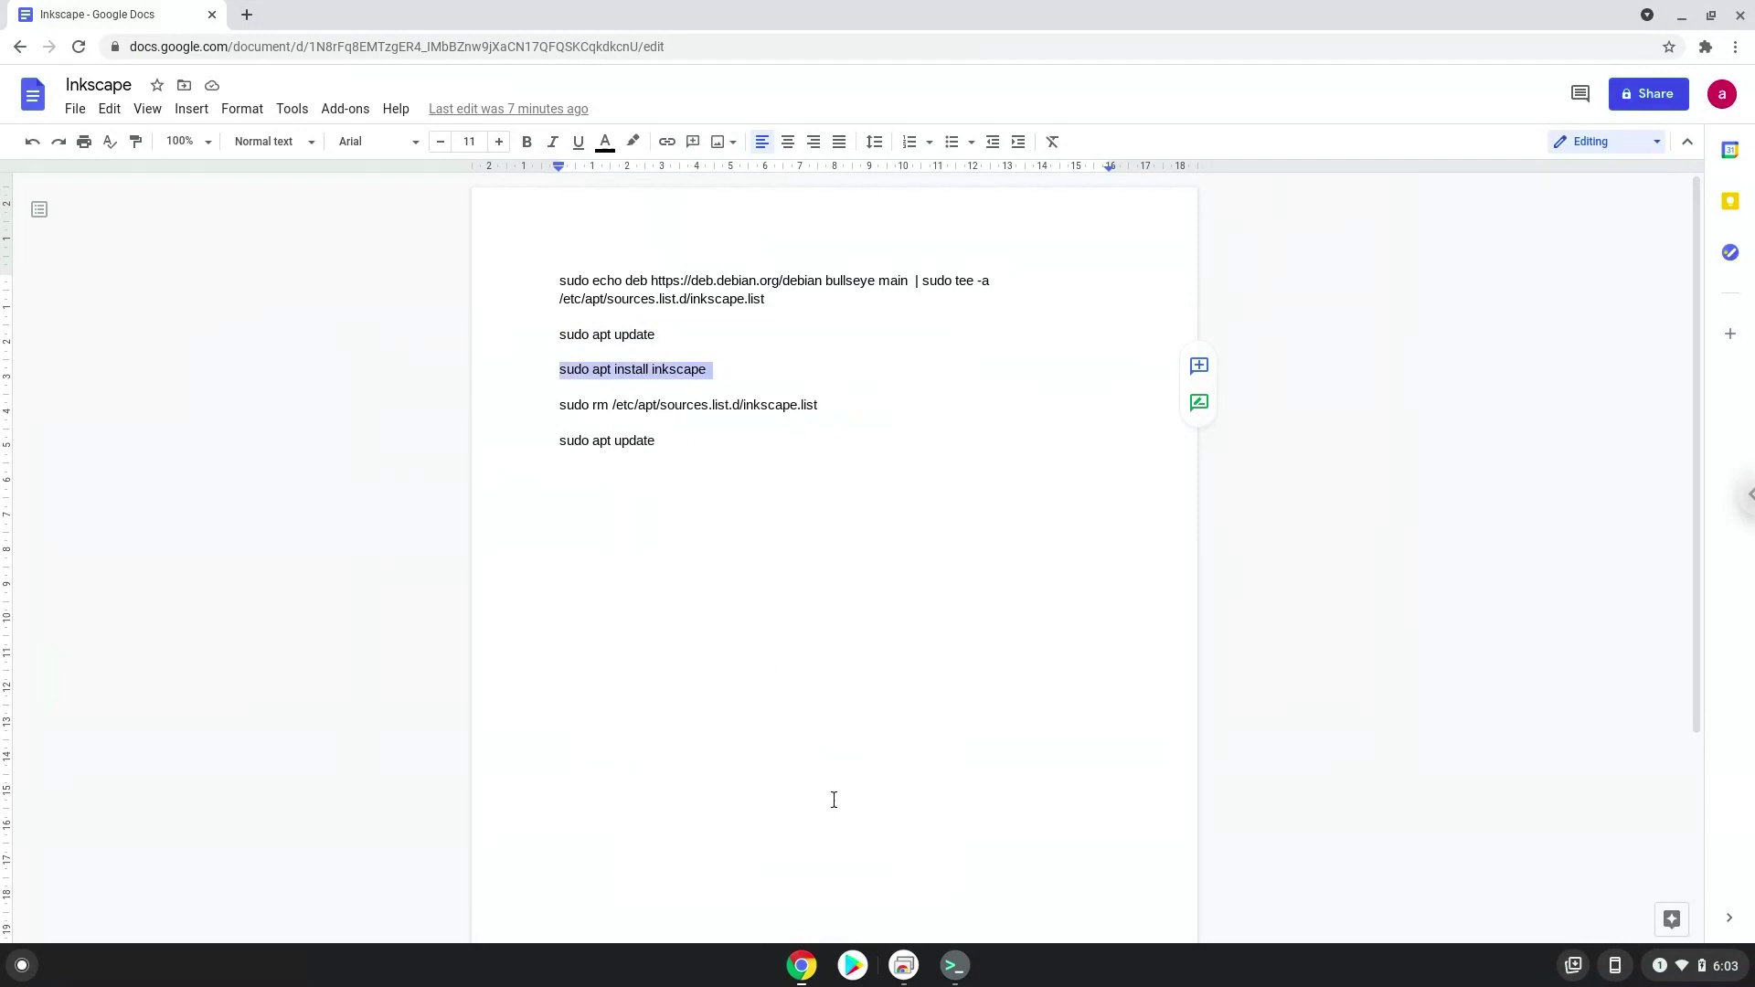
{"action": "left_click", "coordinate": [953, 967]}
{"action": "key", "text": "ctrl+shift+v"}
{"action": "key", "text": "Return"}
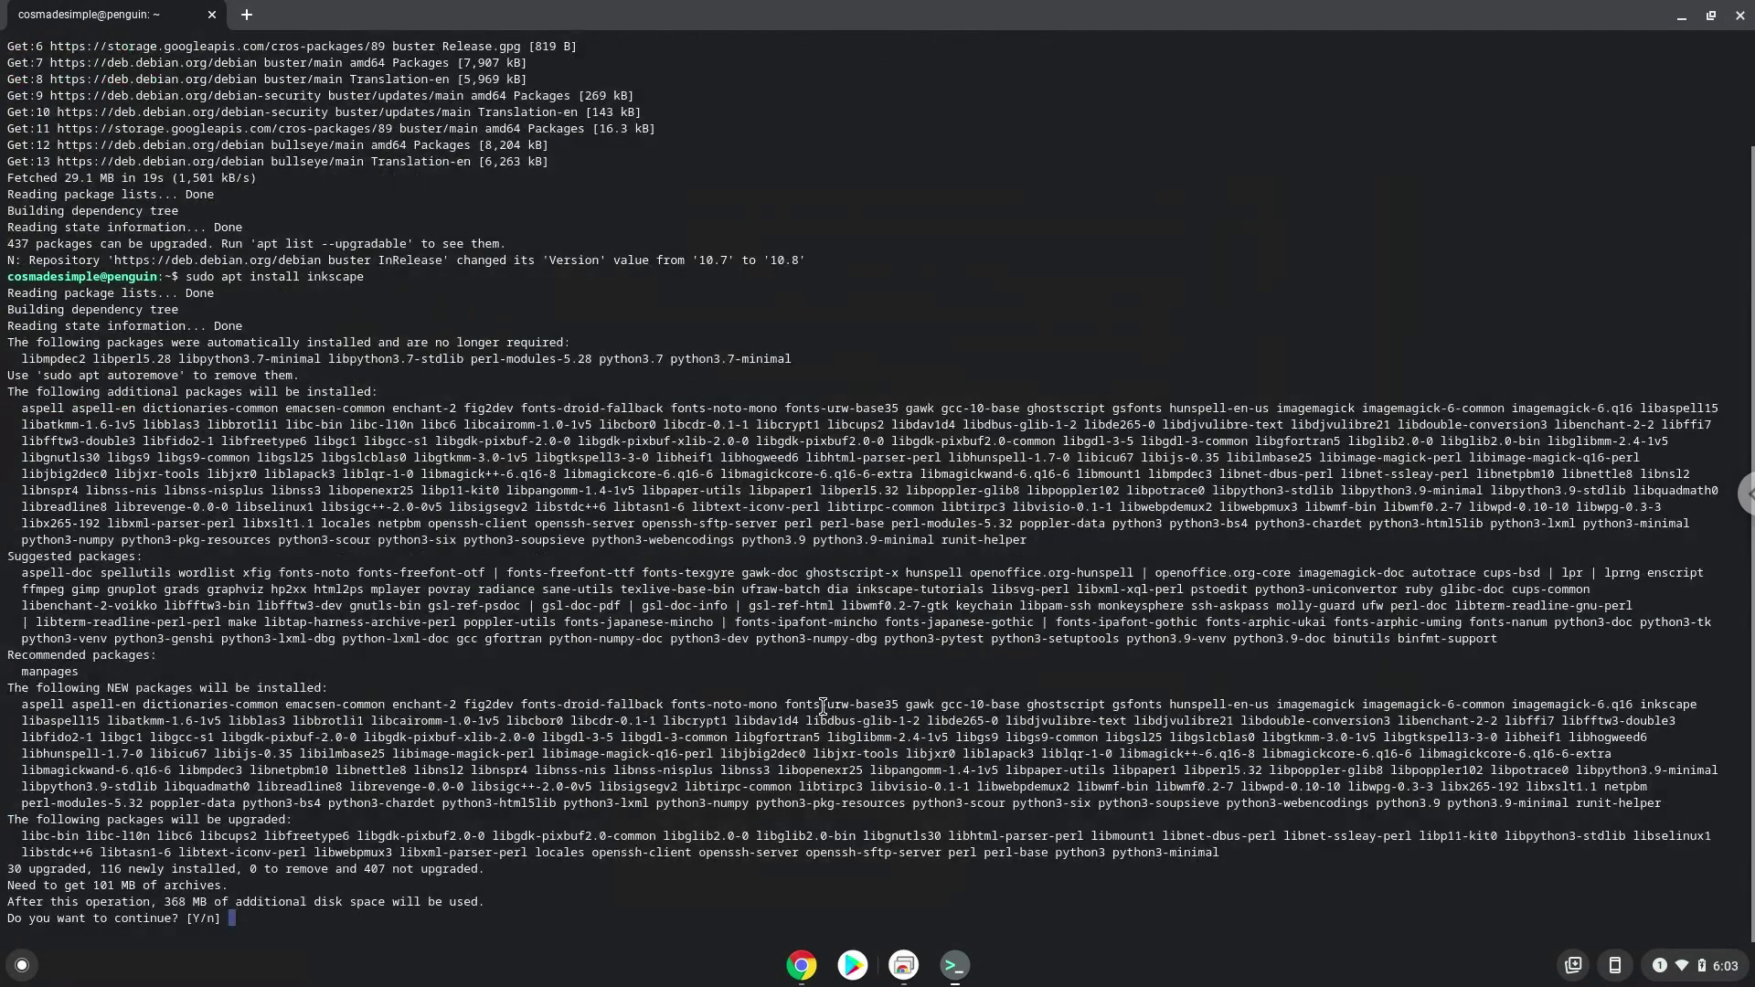
{"action": "key", "text": "Return"}
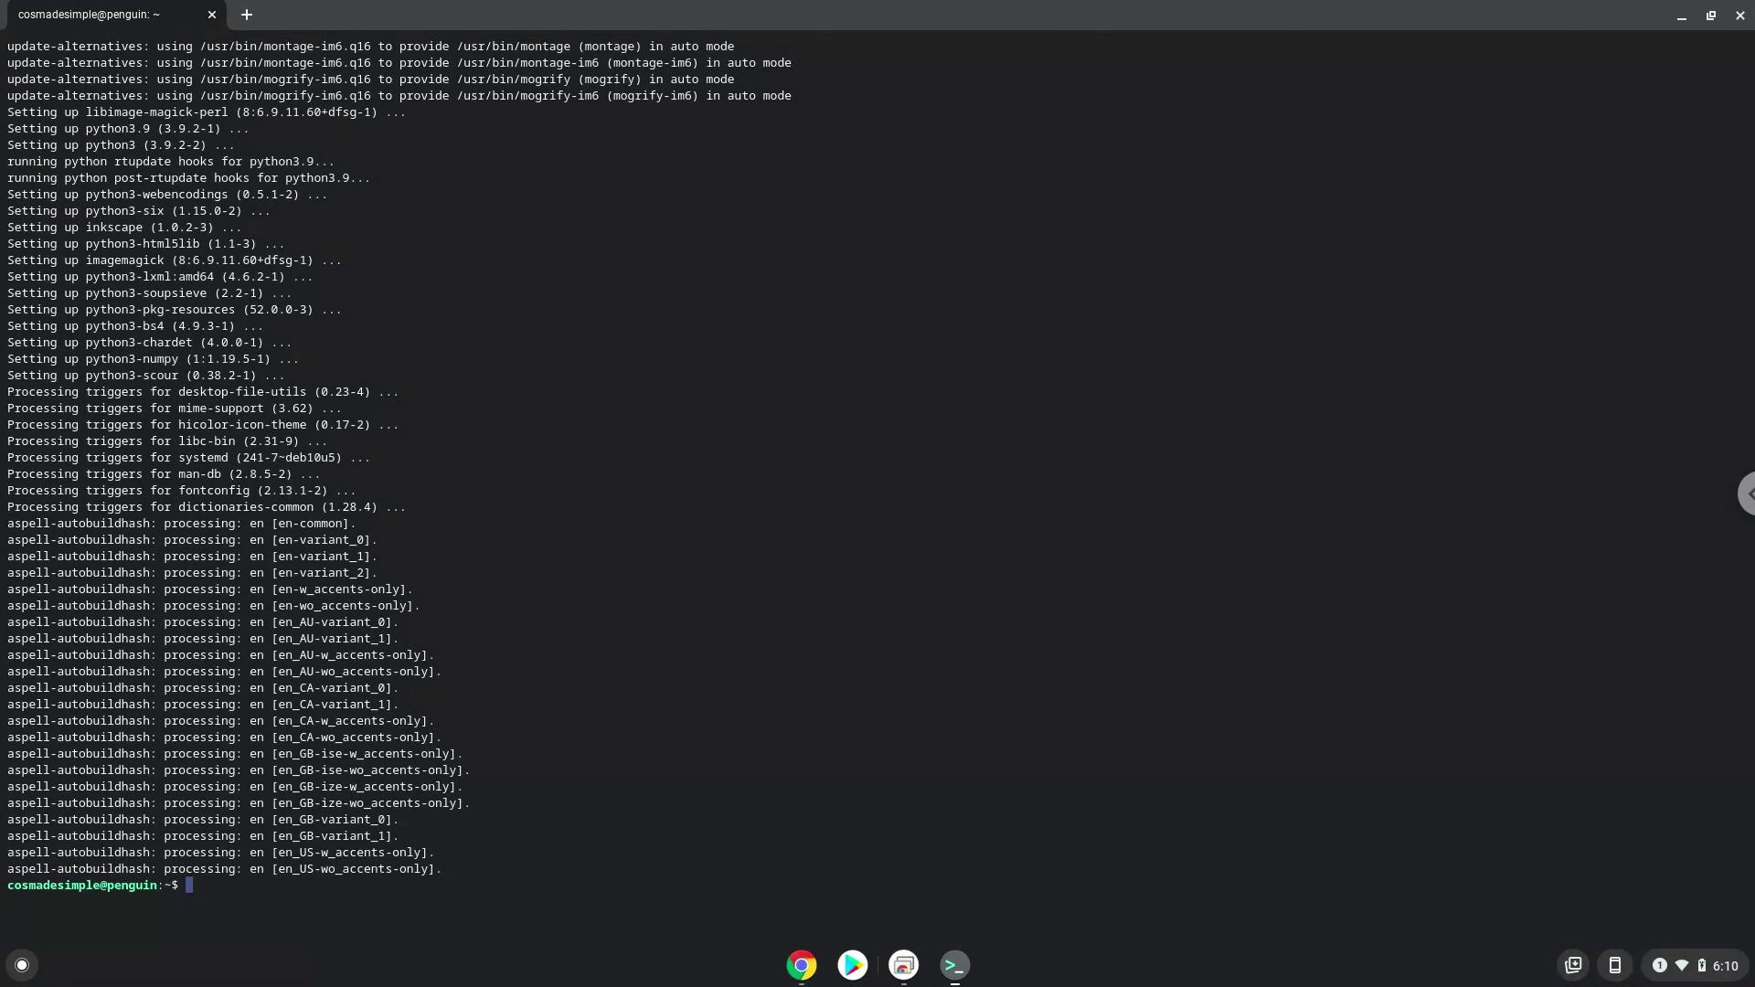
Copy 'sudo rm /etc/apt/sources.list.d/inkscape.list' from the document and run it in Terminal.
{"action": "left_click", "coordinate": [800, 967]}
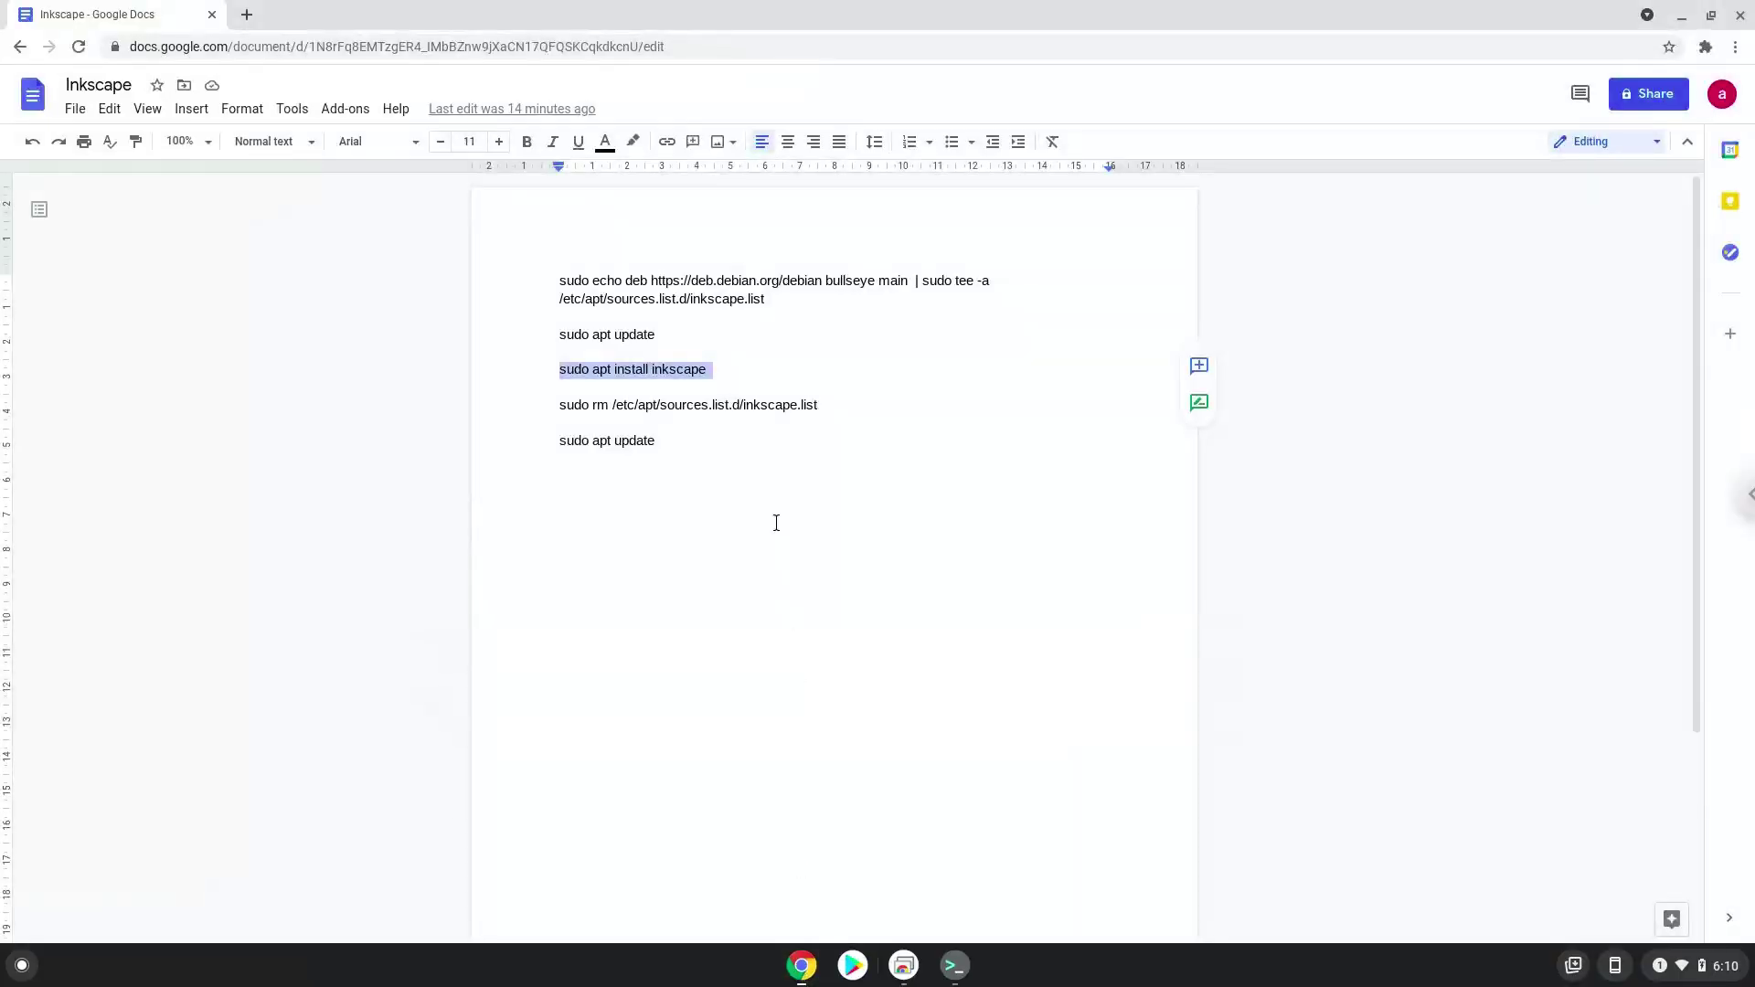
{"action": "triple_click", "coordinate": [760, 402]}
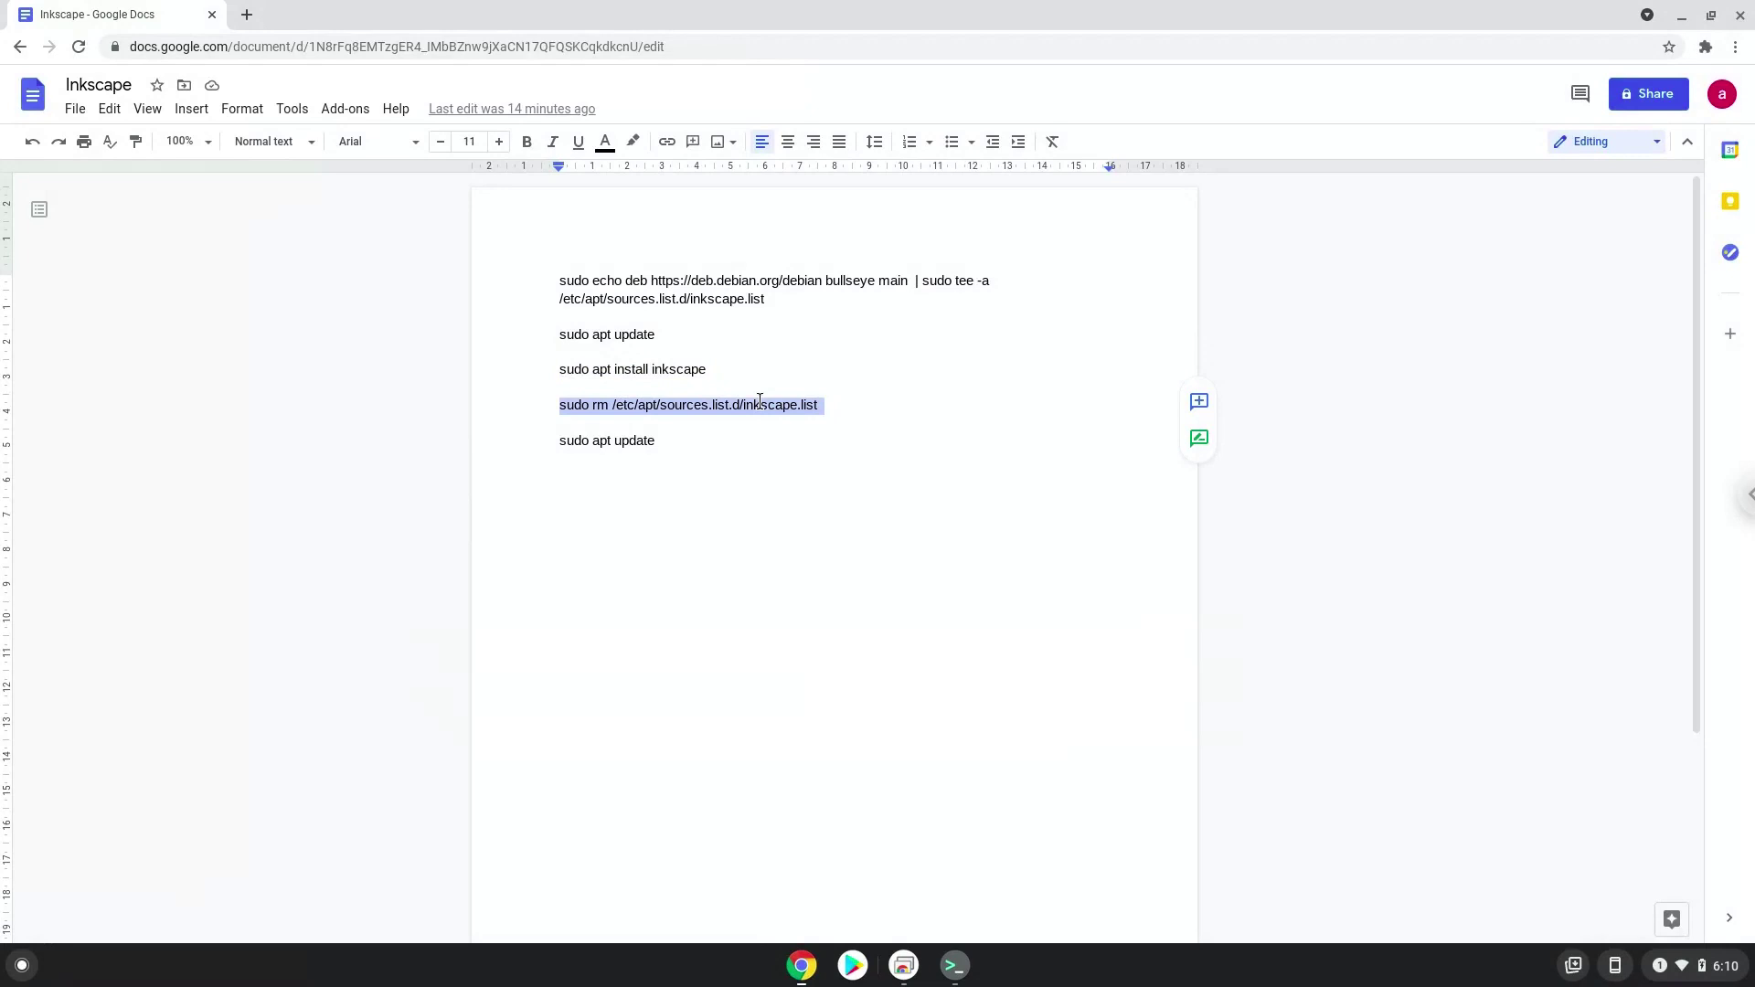
{"action": "right_click", "coordinate": [760, 402]}
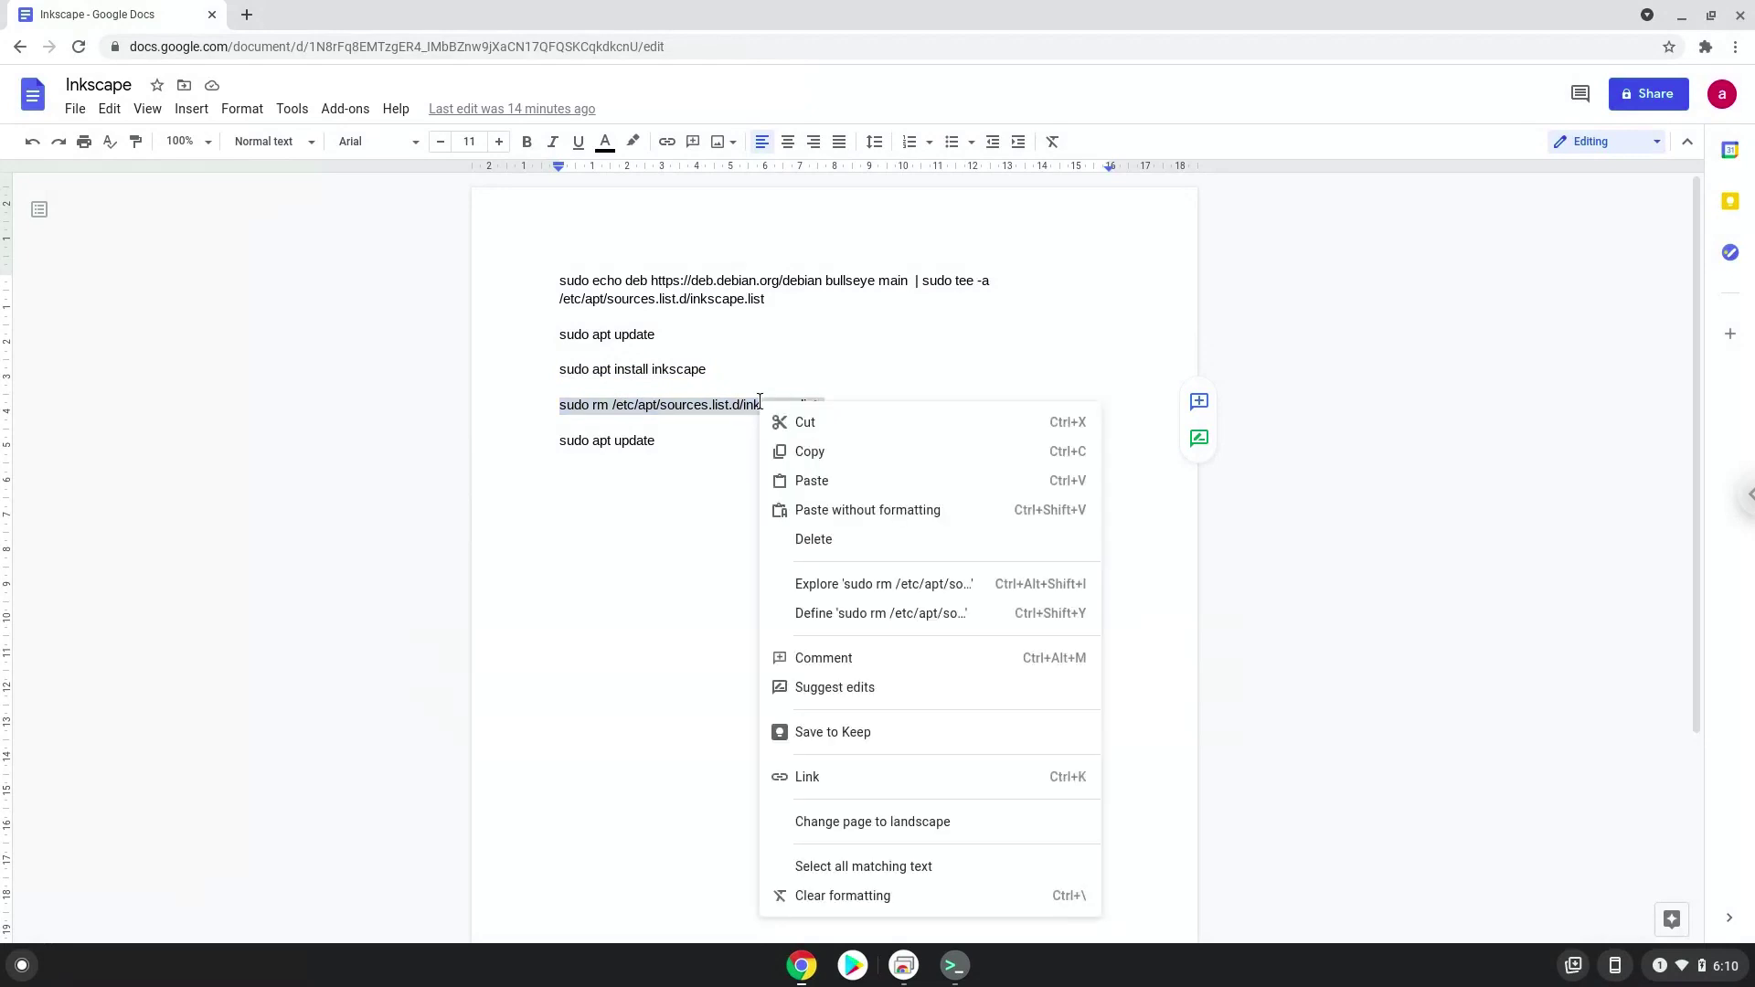
{"action": "left_click", "coordinate": [806, 451]}
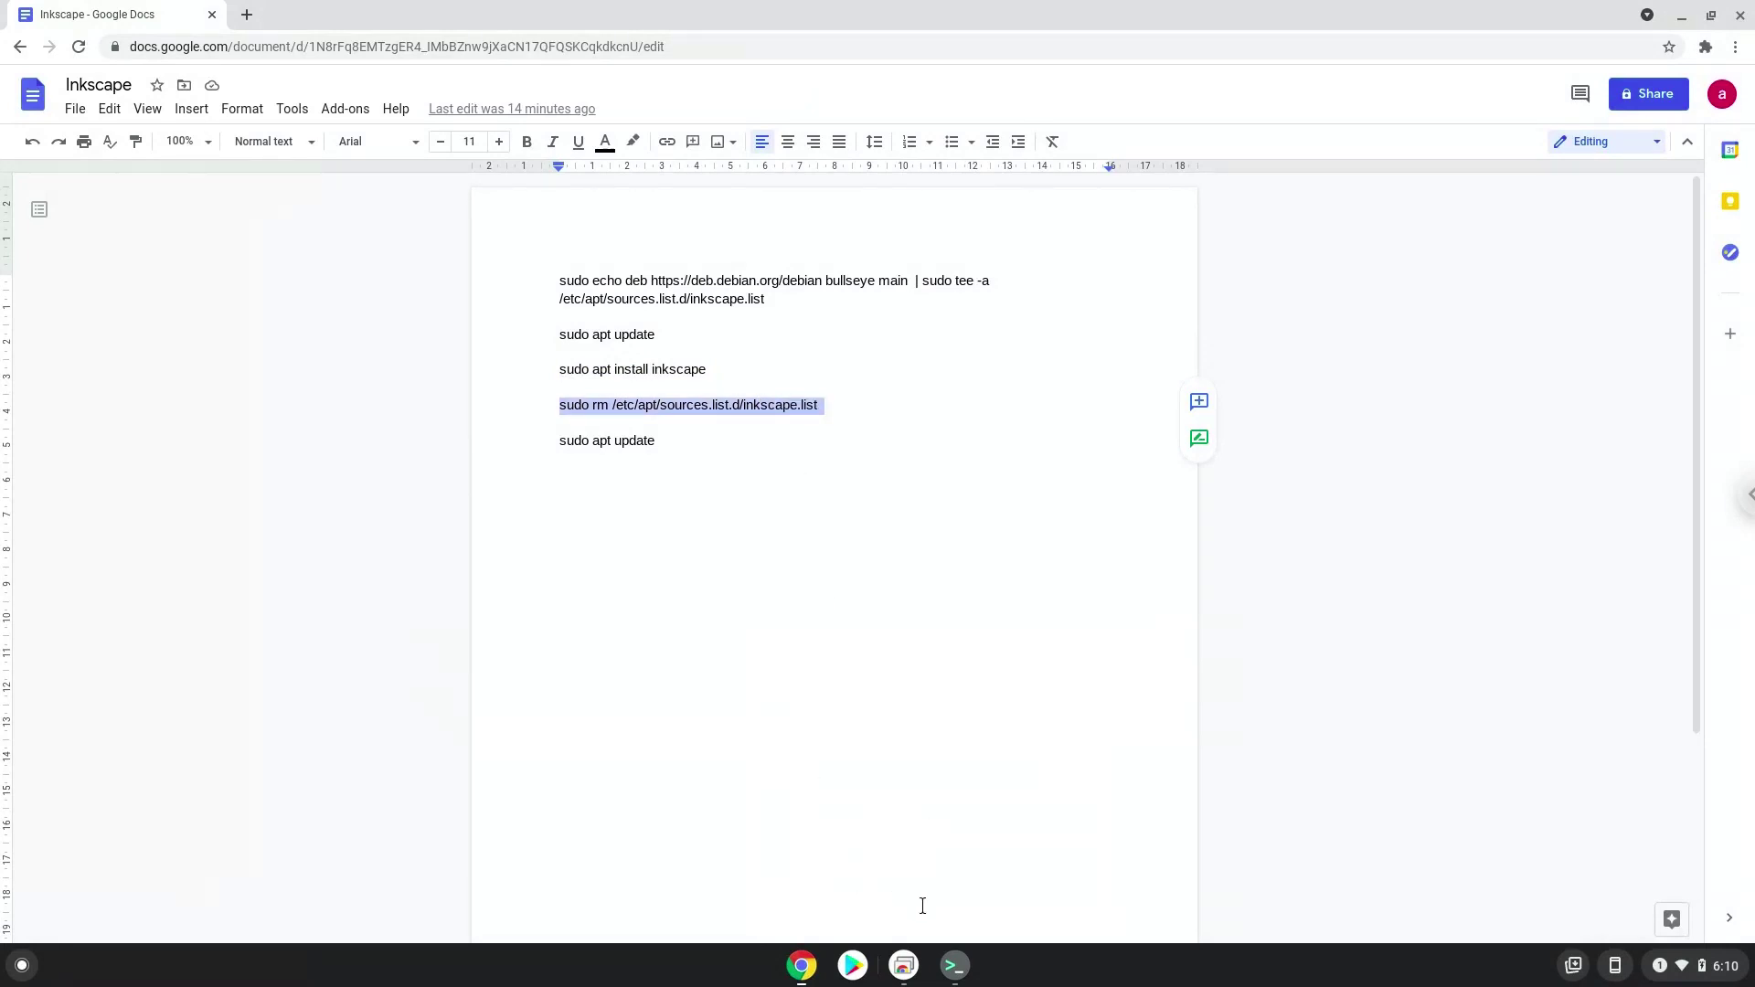
{"action": "left_click", "coordinate": [954, 967]}
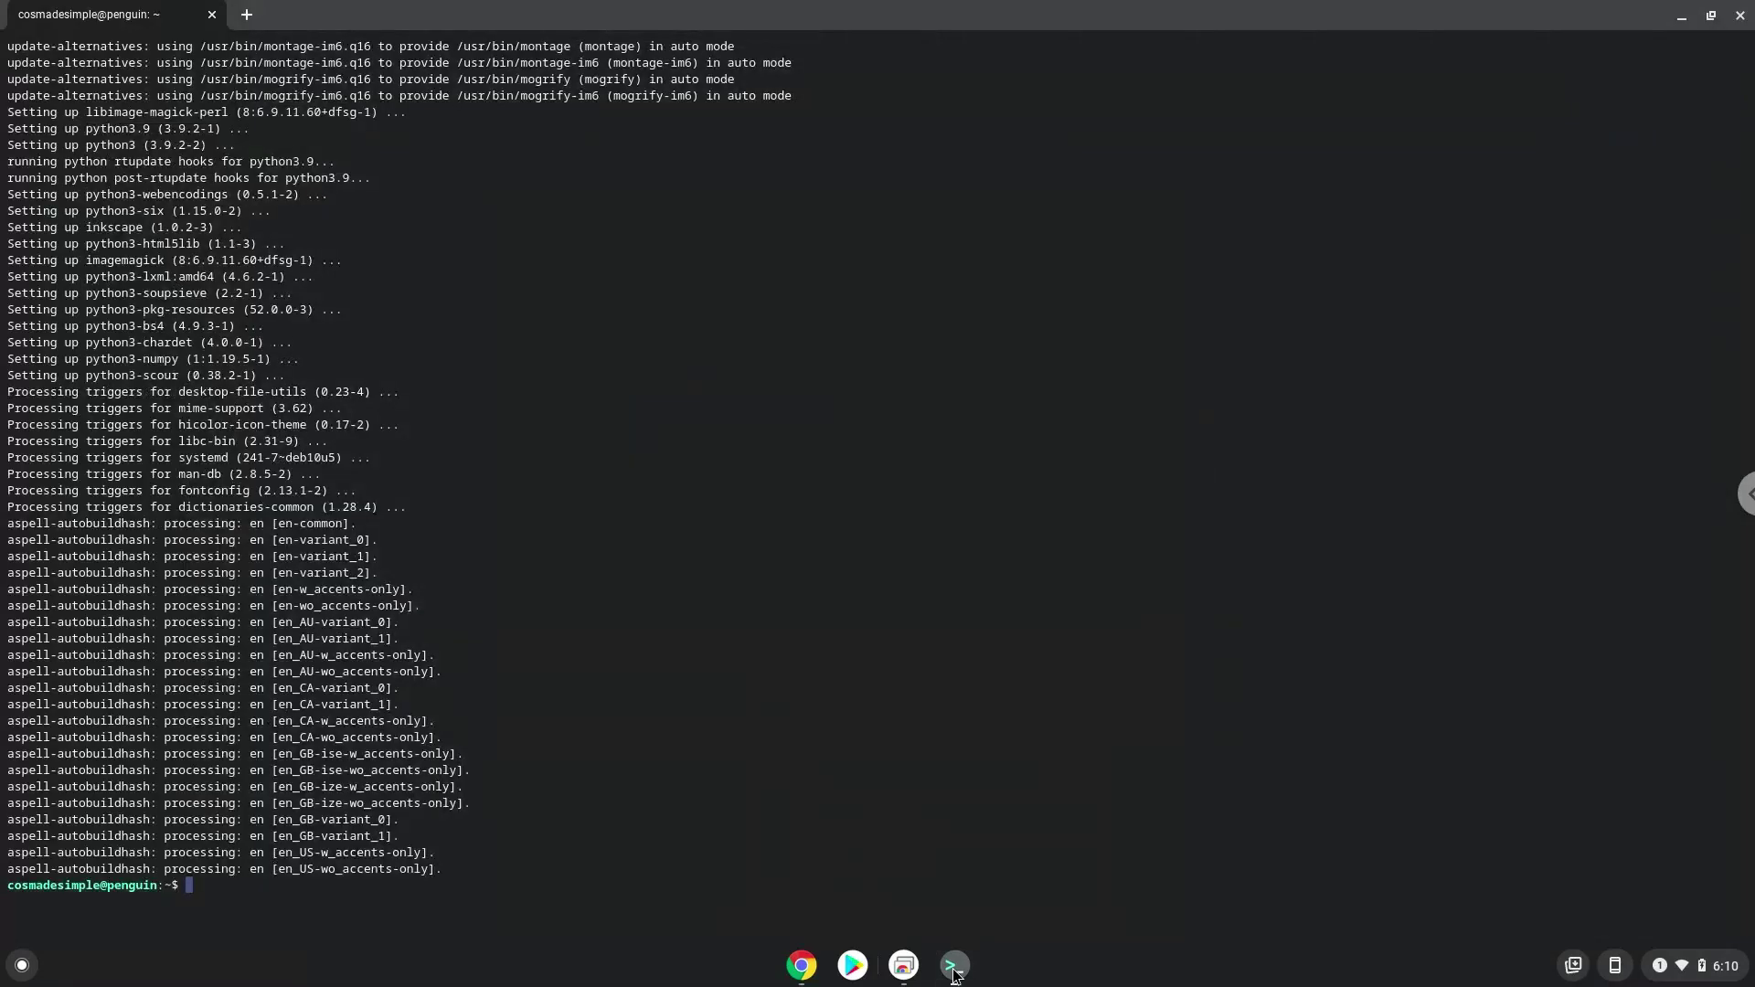
{"action": "key", "text": "ctrl+shift+v"}
{"action": "key", "text": "Return"}
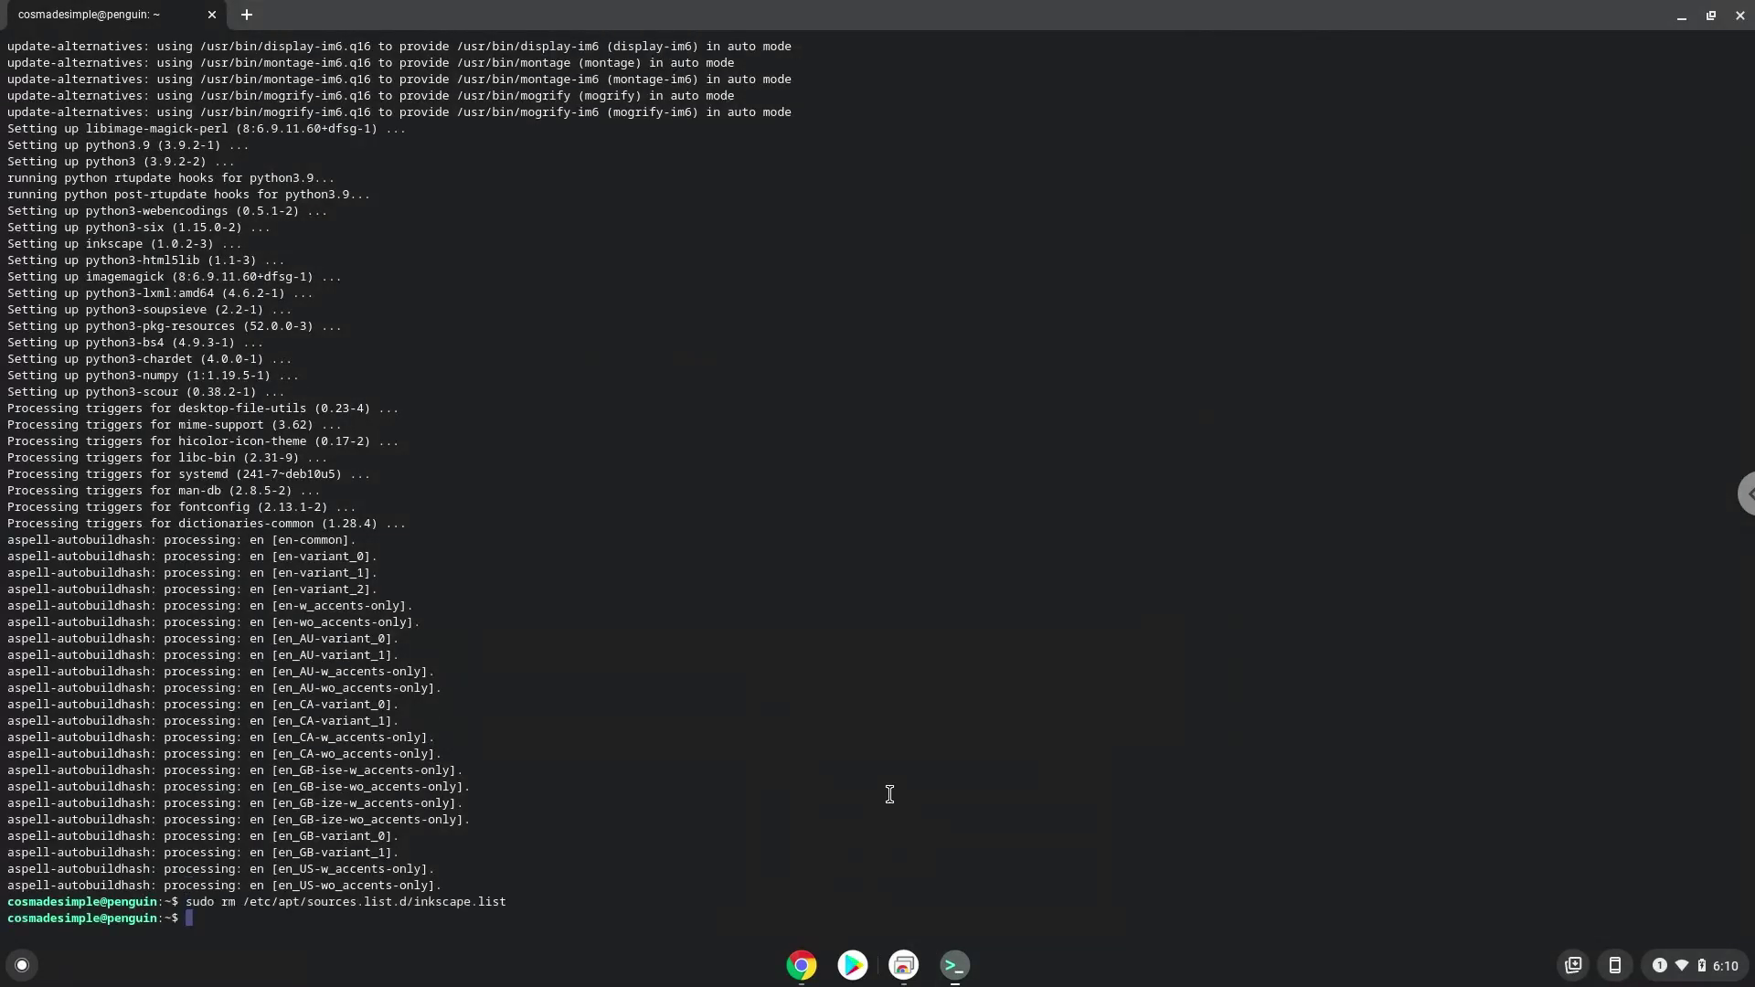
Copy 'sudo apt update' from the document again and run it in Terminal.
{"action": "left_click", "coordinate": [801, 966]}
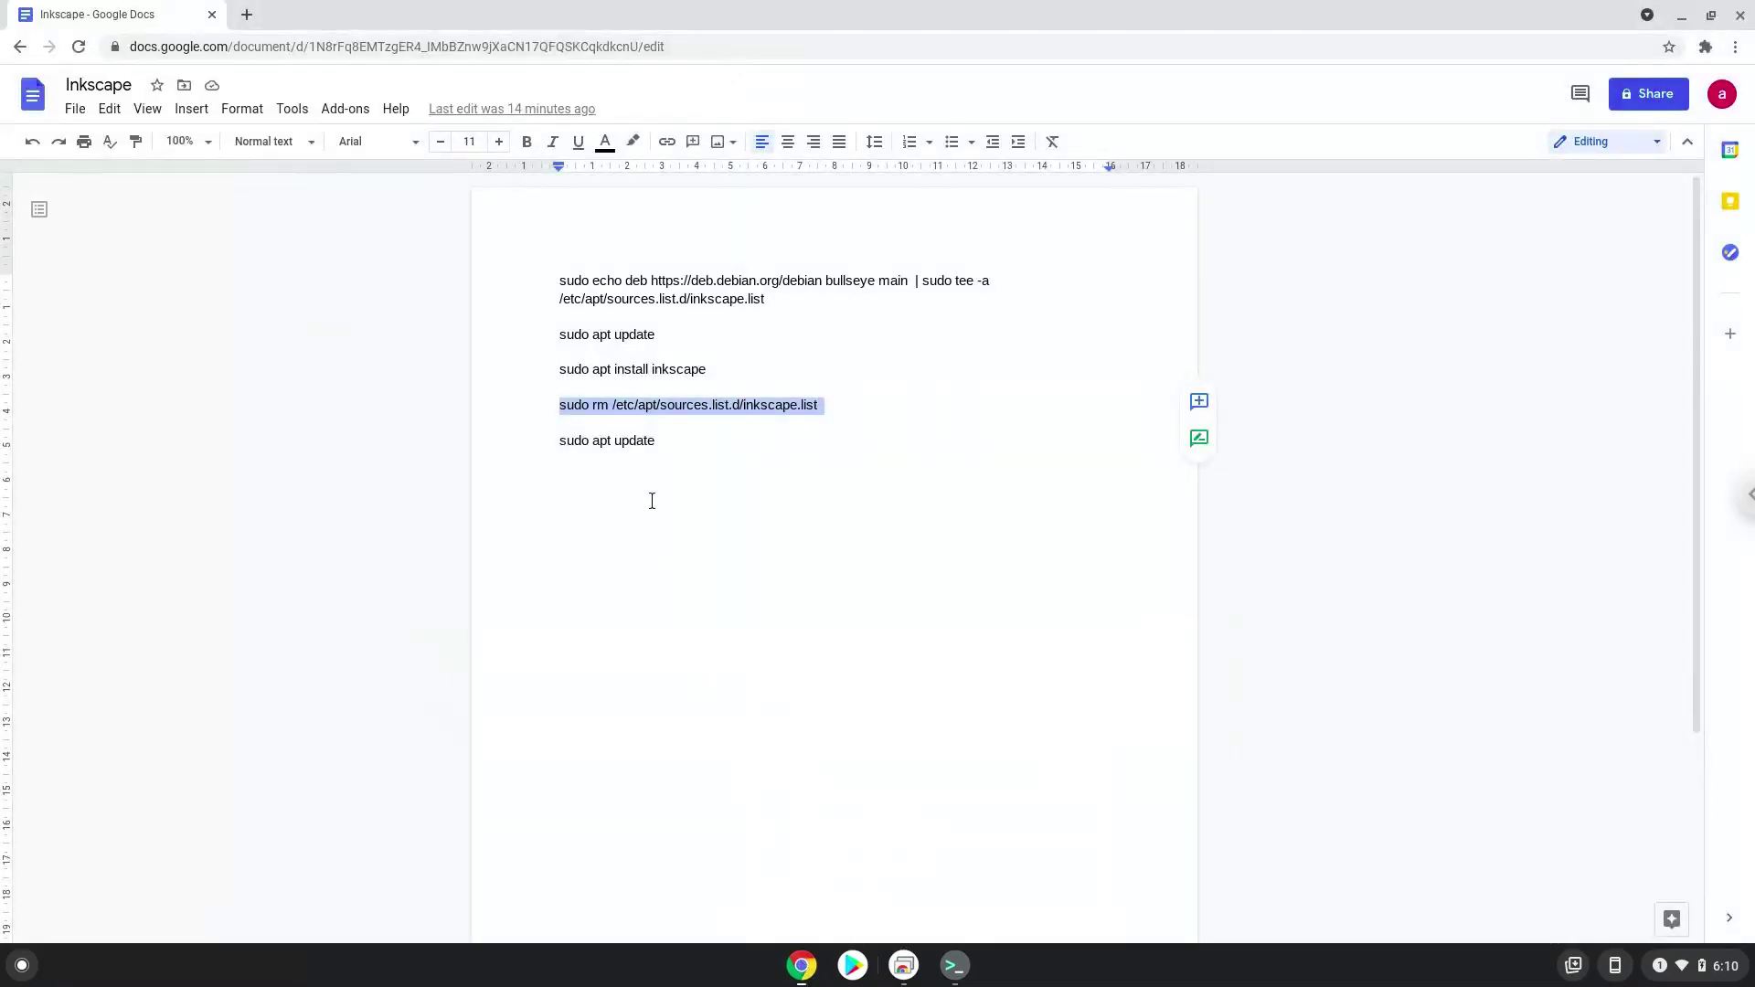
{"action": "triple_click", "coordinate": [625, 438]}
{"action": "right_click", "coordinate": [625, 440]}
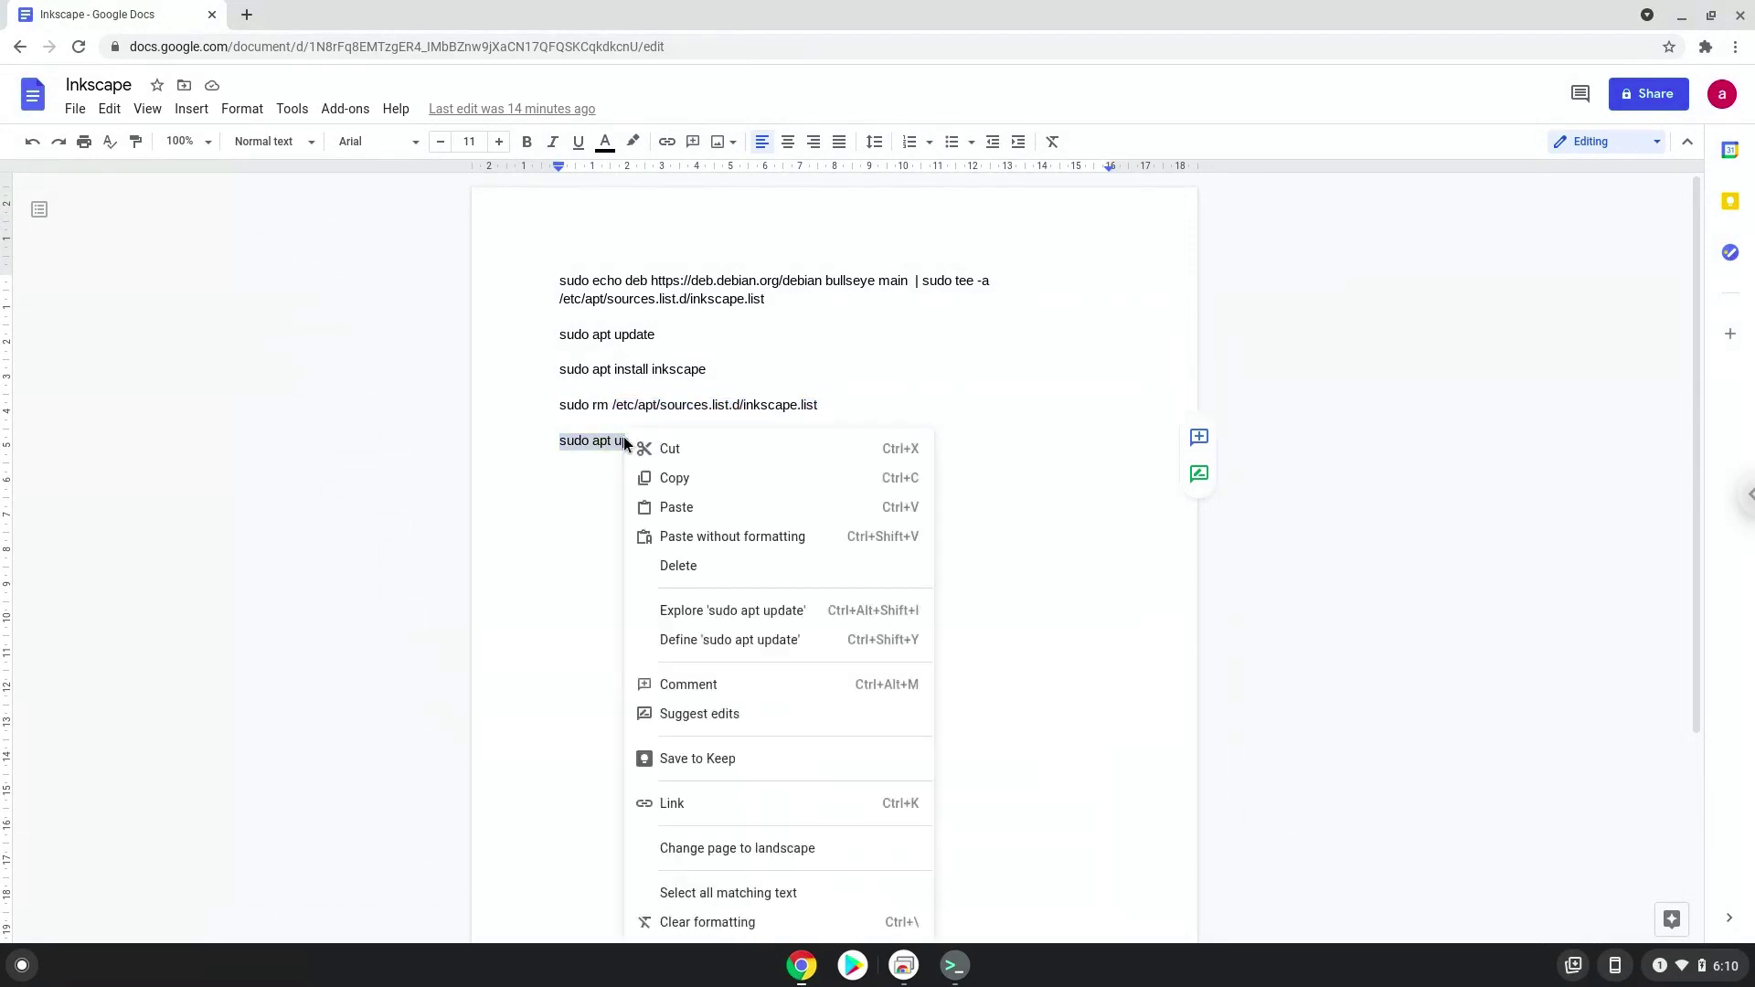
{"action": "left_click", "coordinate": [673, 479]}
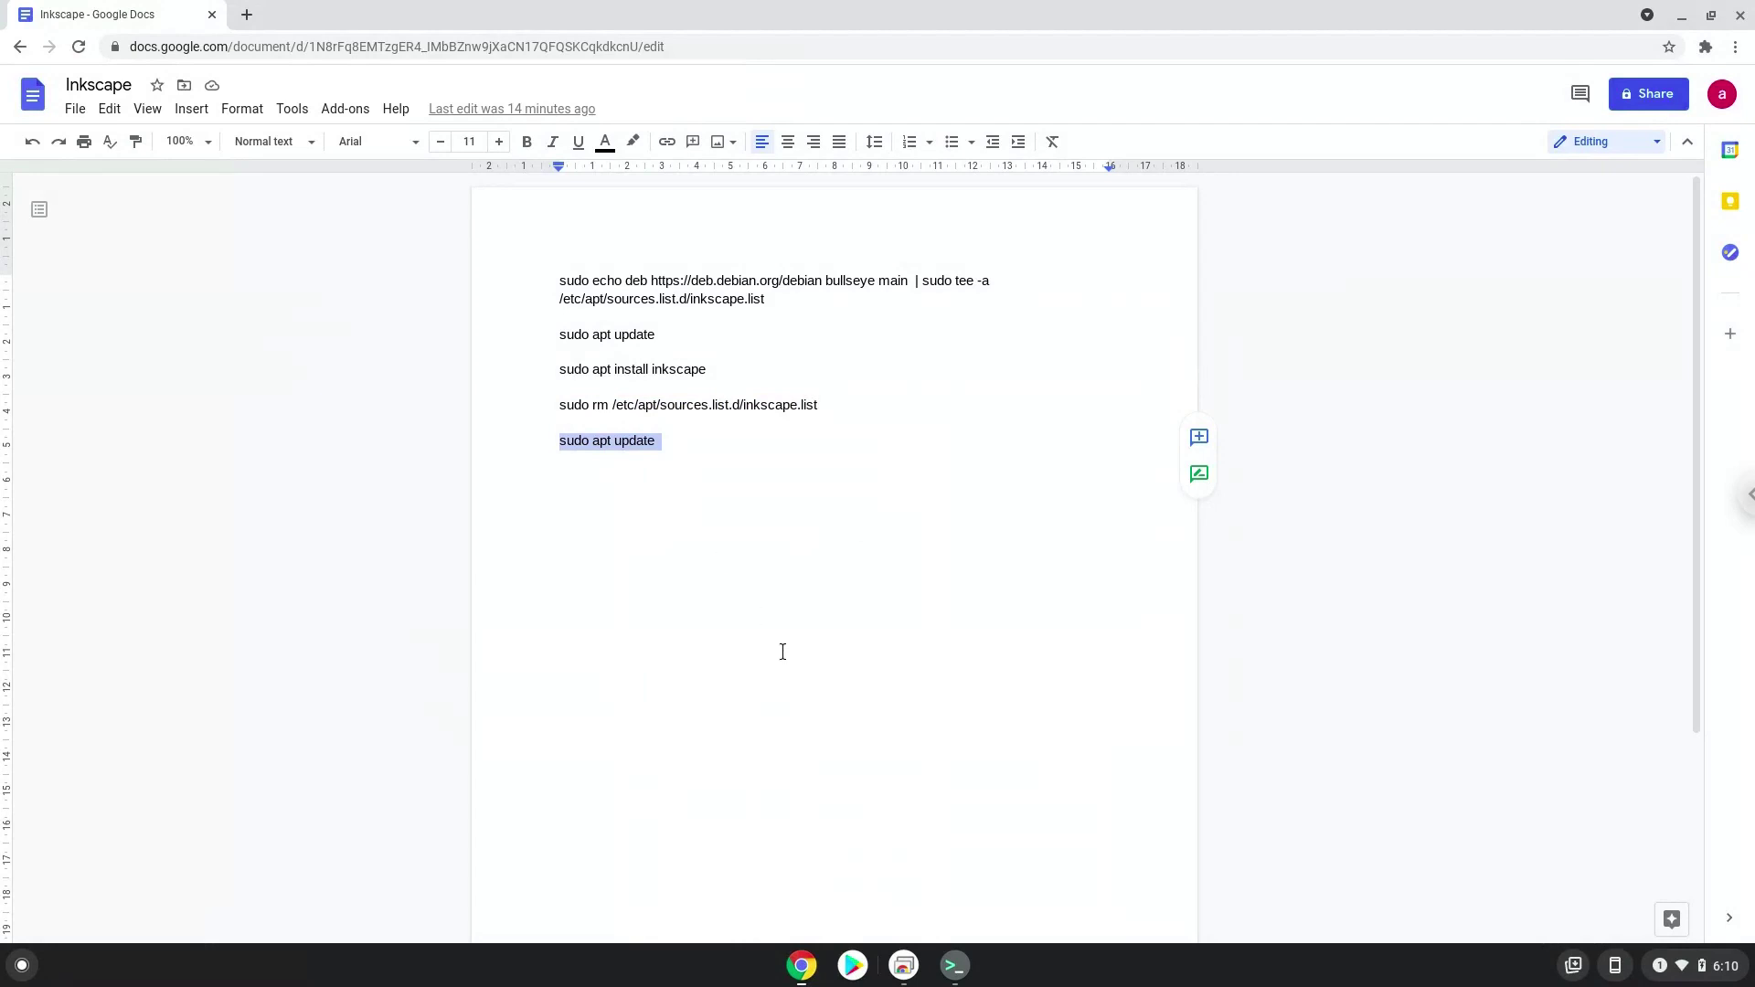
{"action": "left_click", "coordinate": [955, 962]}
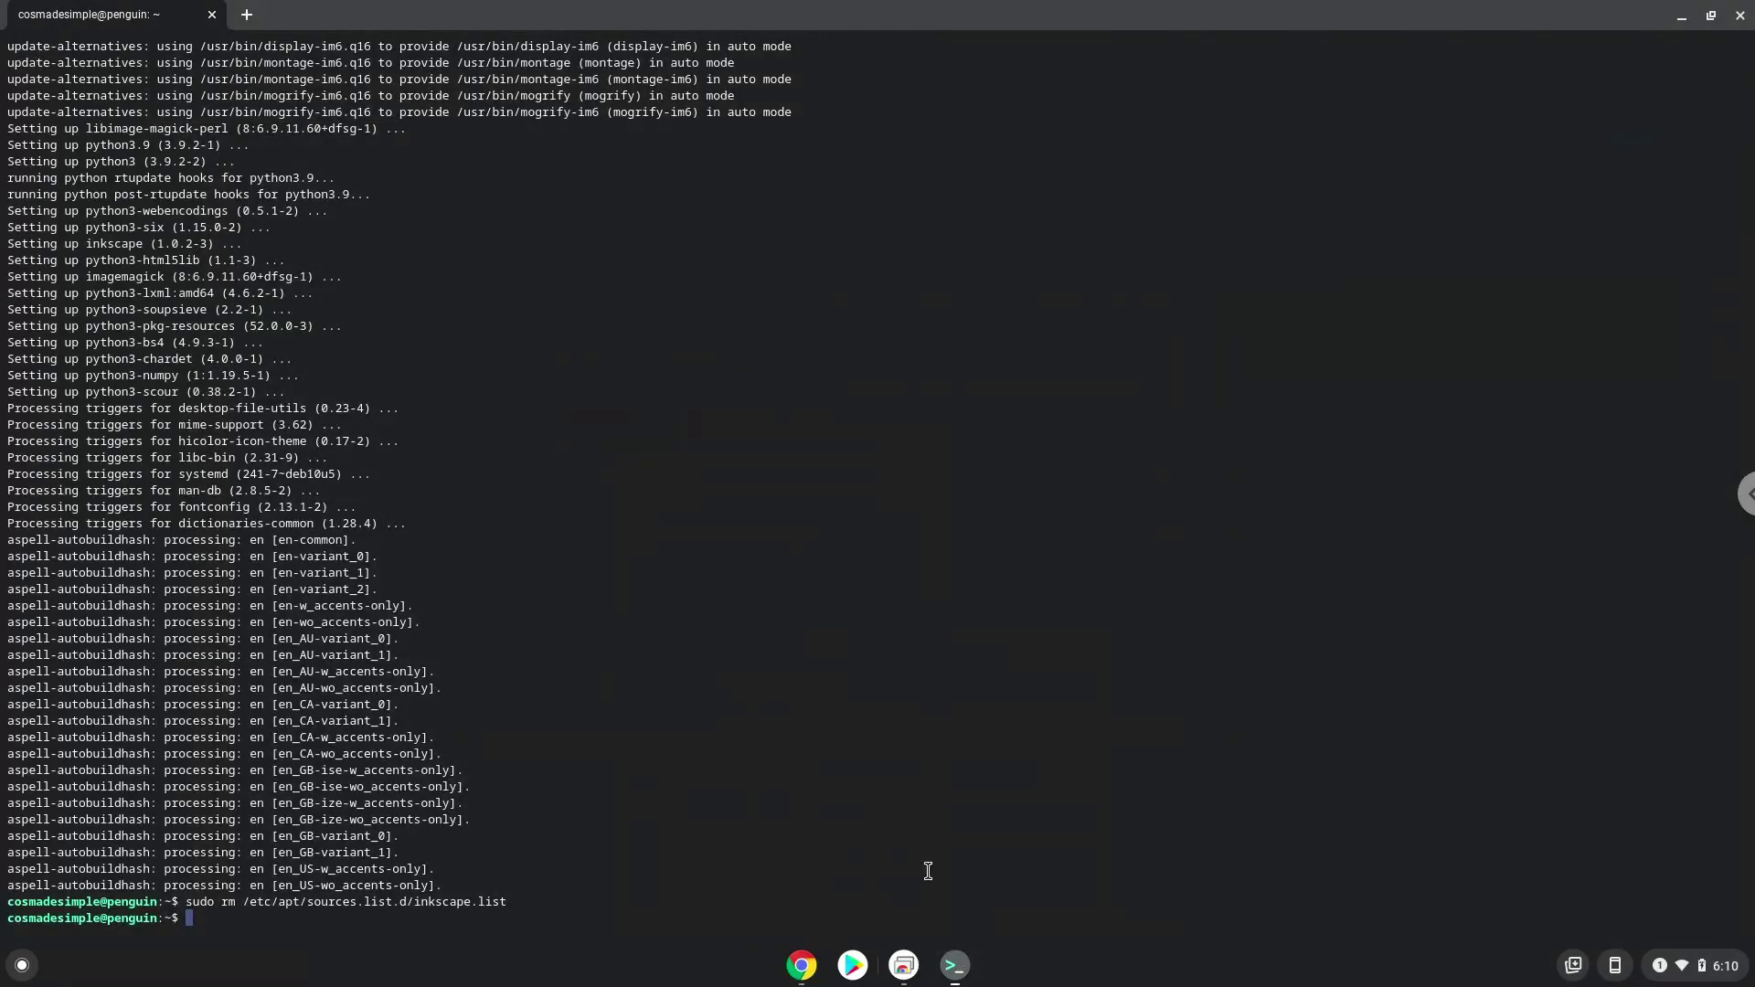
{"action": "key", "text": "ctrl+shift+v"}
{"action": "key", "text": "Return"}
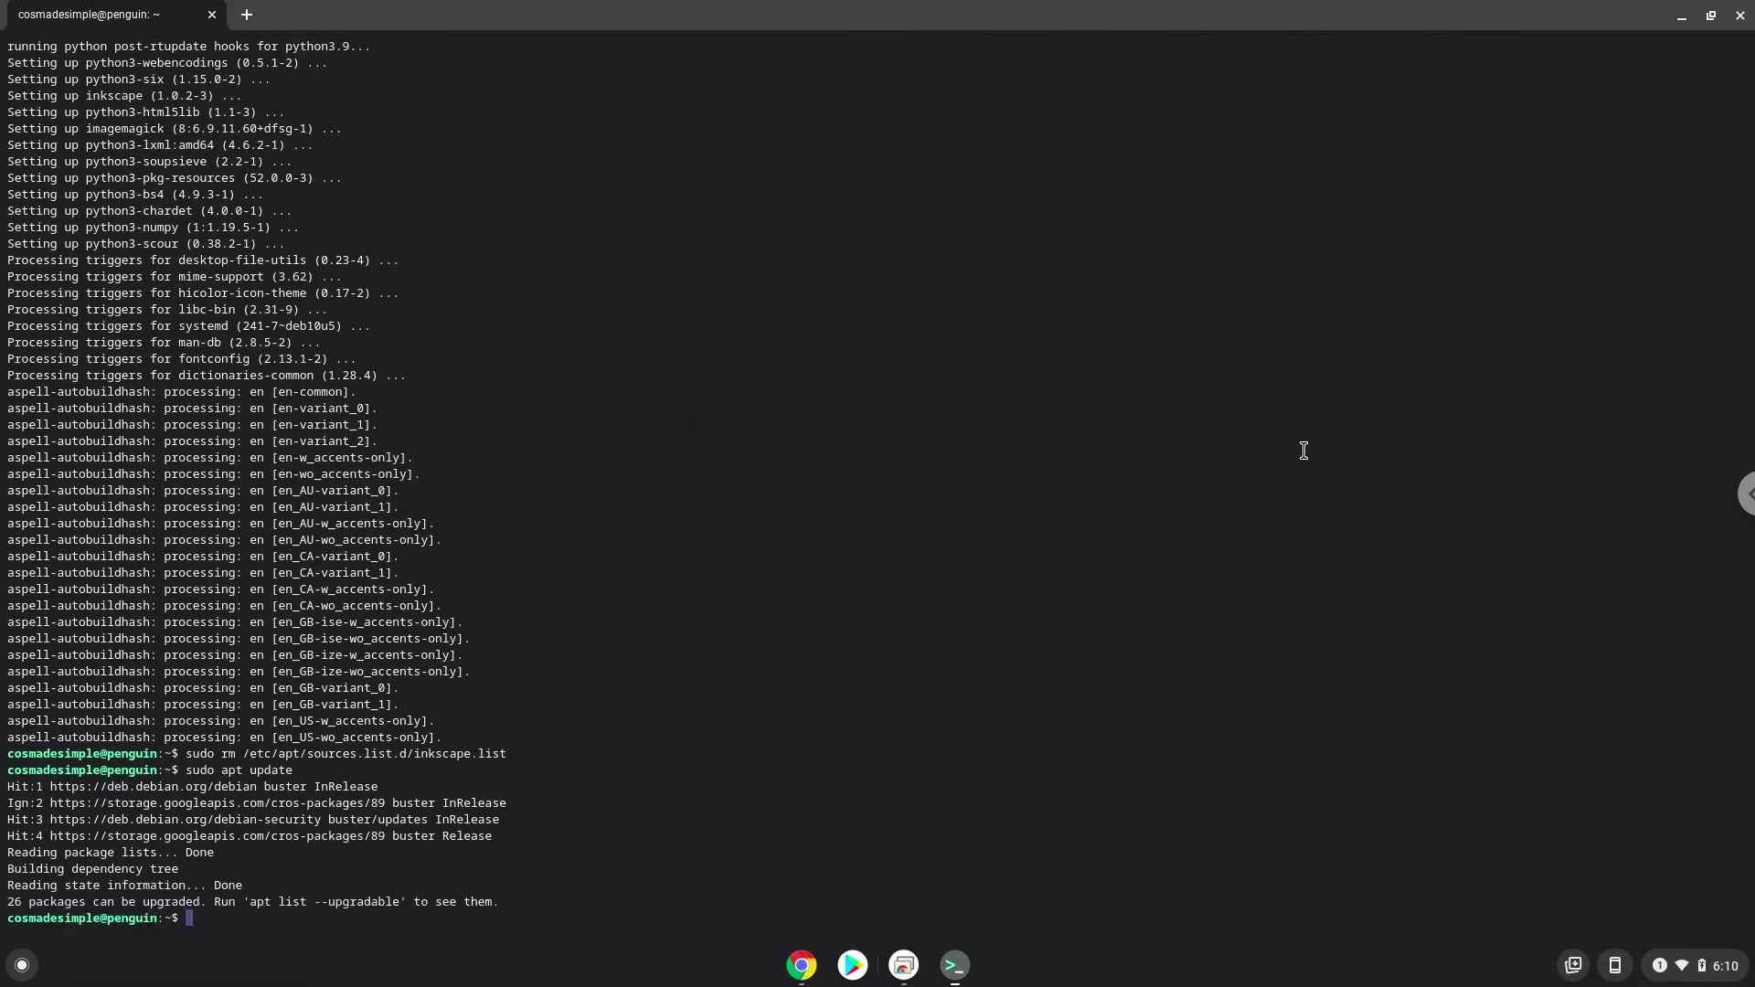
Close the Terminal, confirming Leave, then close the Google Docs browser window.
{"action": "left_click", "coordinate": [1741, 16]}
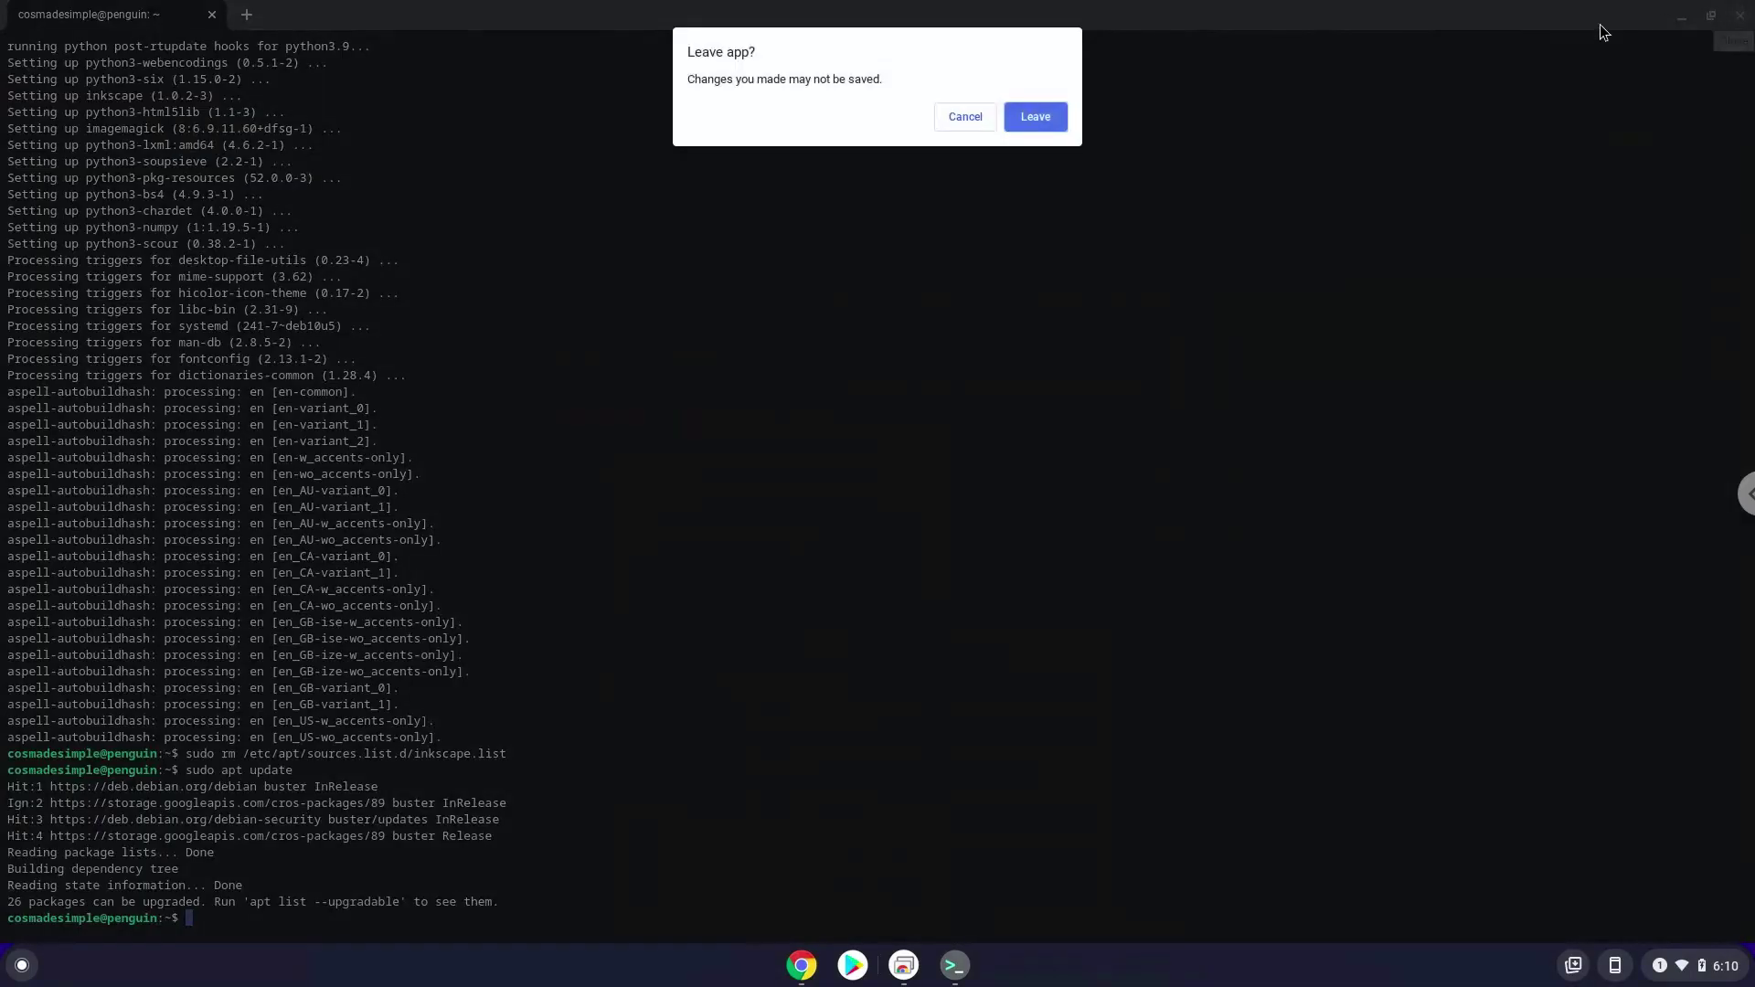
{"action": "left_click", "coordinate": [1046, 122]}
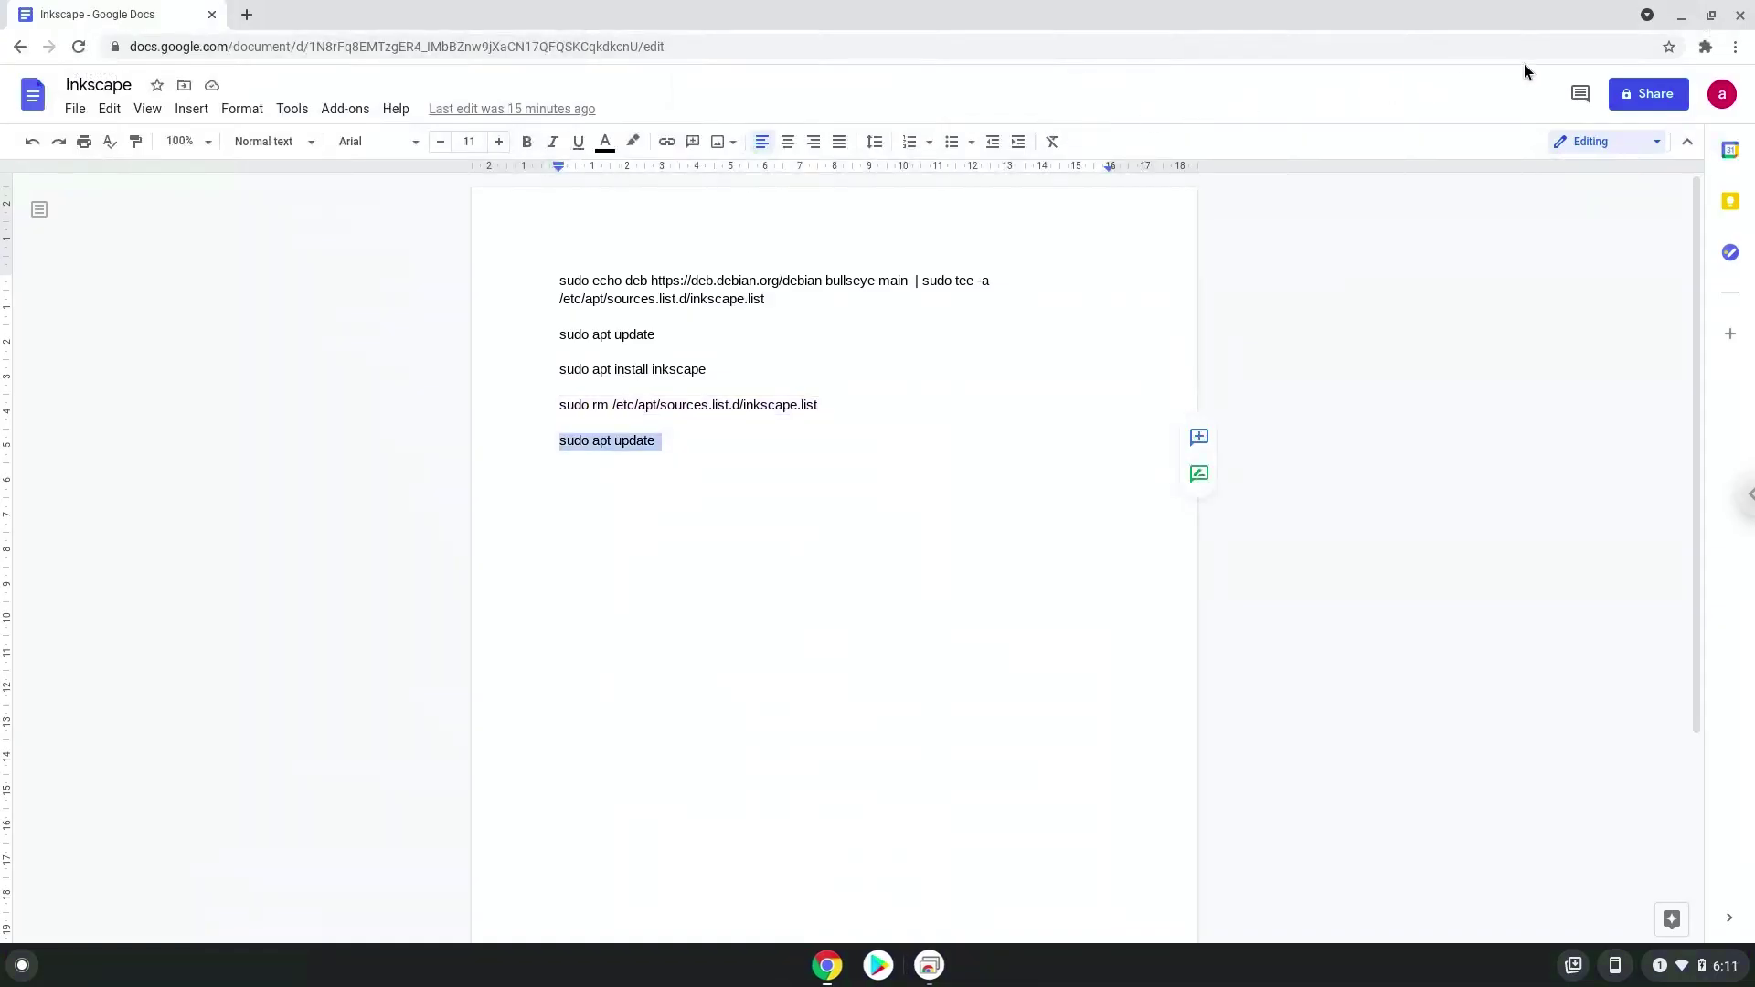
{"action": "left_click", "coordinate": [1741, 16]}
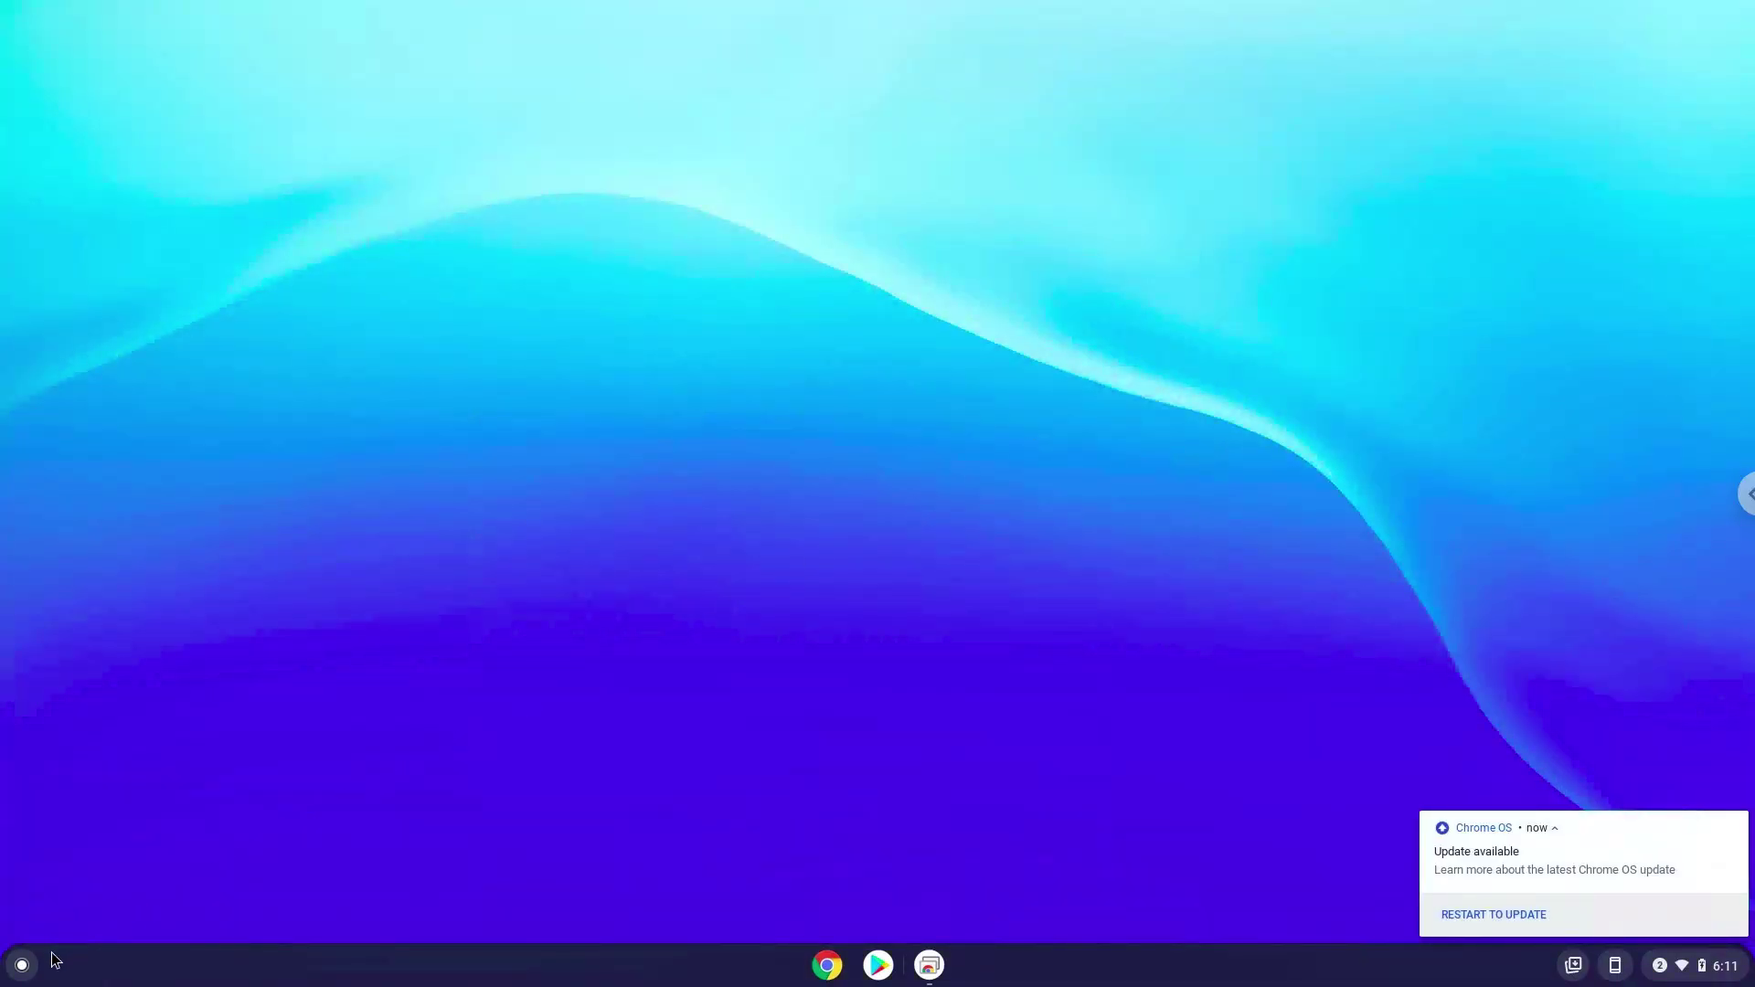
Launch Inkscape from the Linux apps folder on the launcher's second page.
{"action": "left_click", "coordinate": [22, 964]}
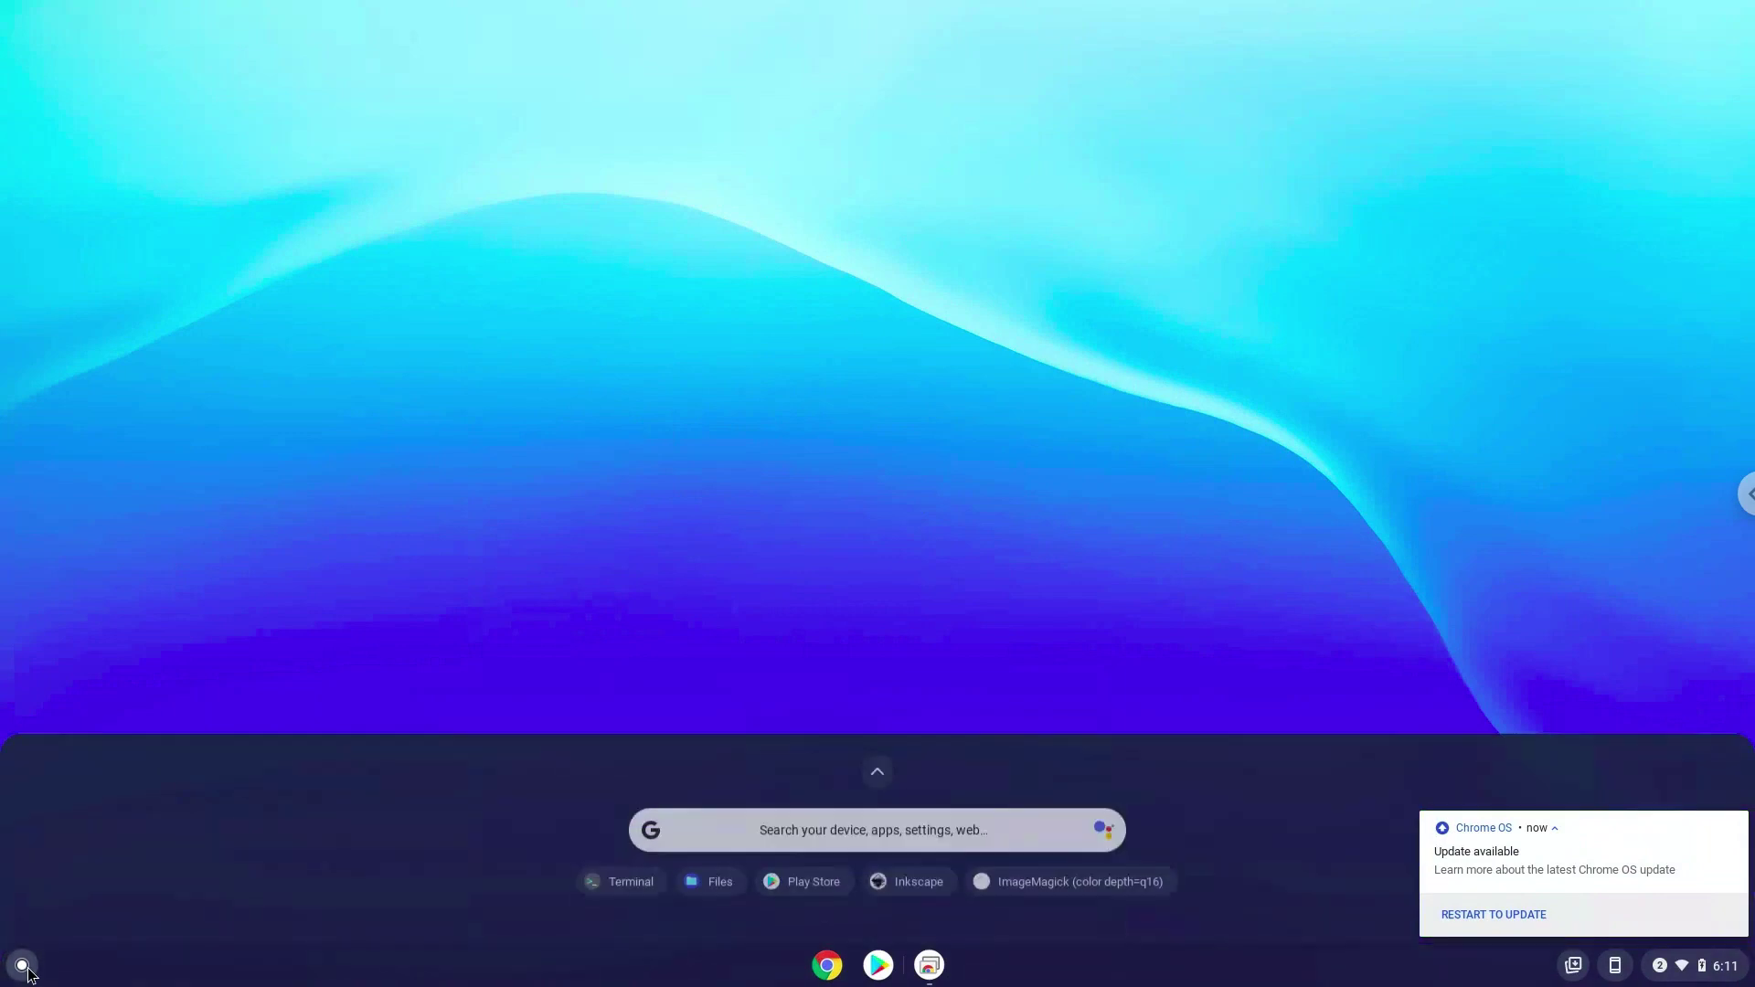
{"action": "left_click", "coordinate": [876, 752]}
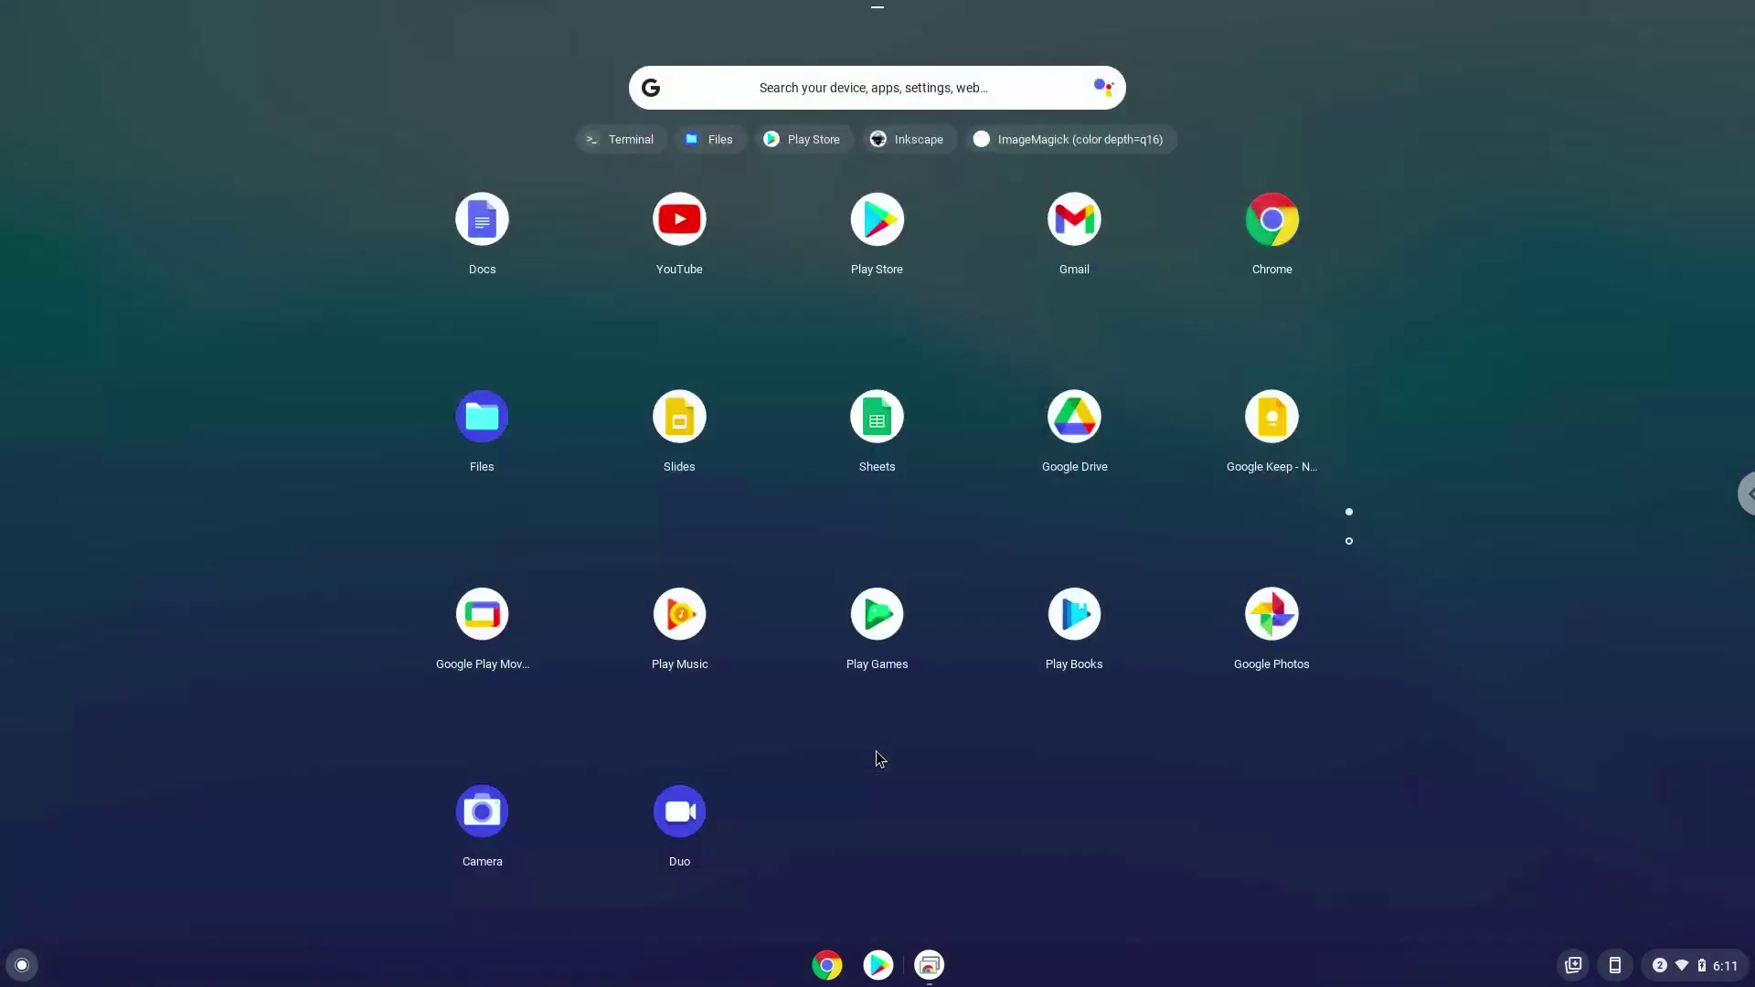
{"action": "left_click", "coordinate": [1349, 543]}
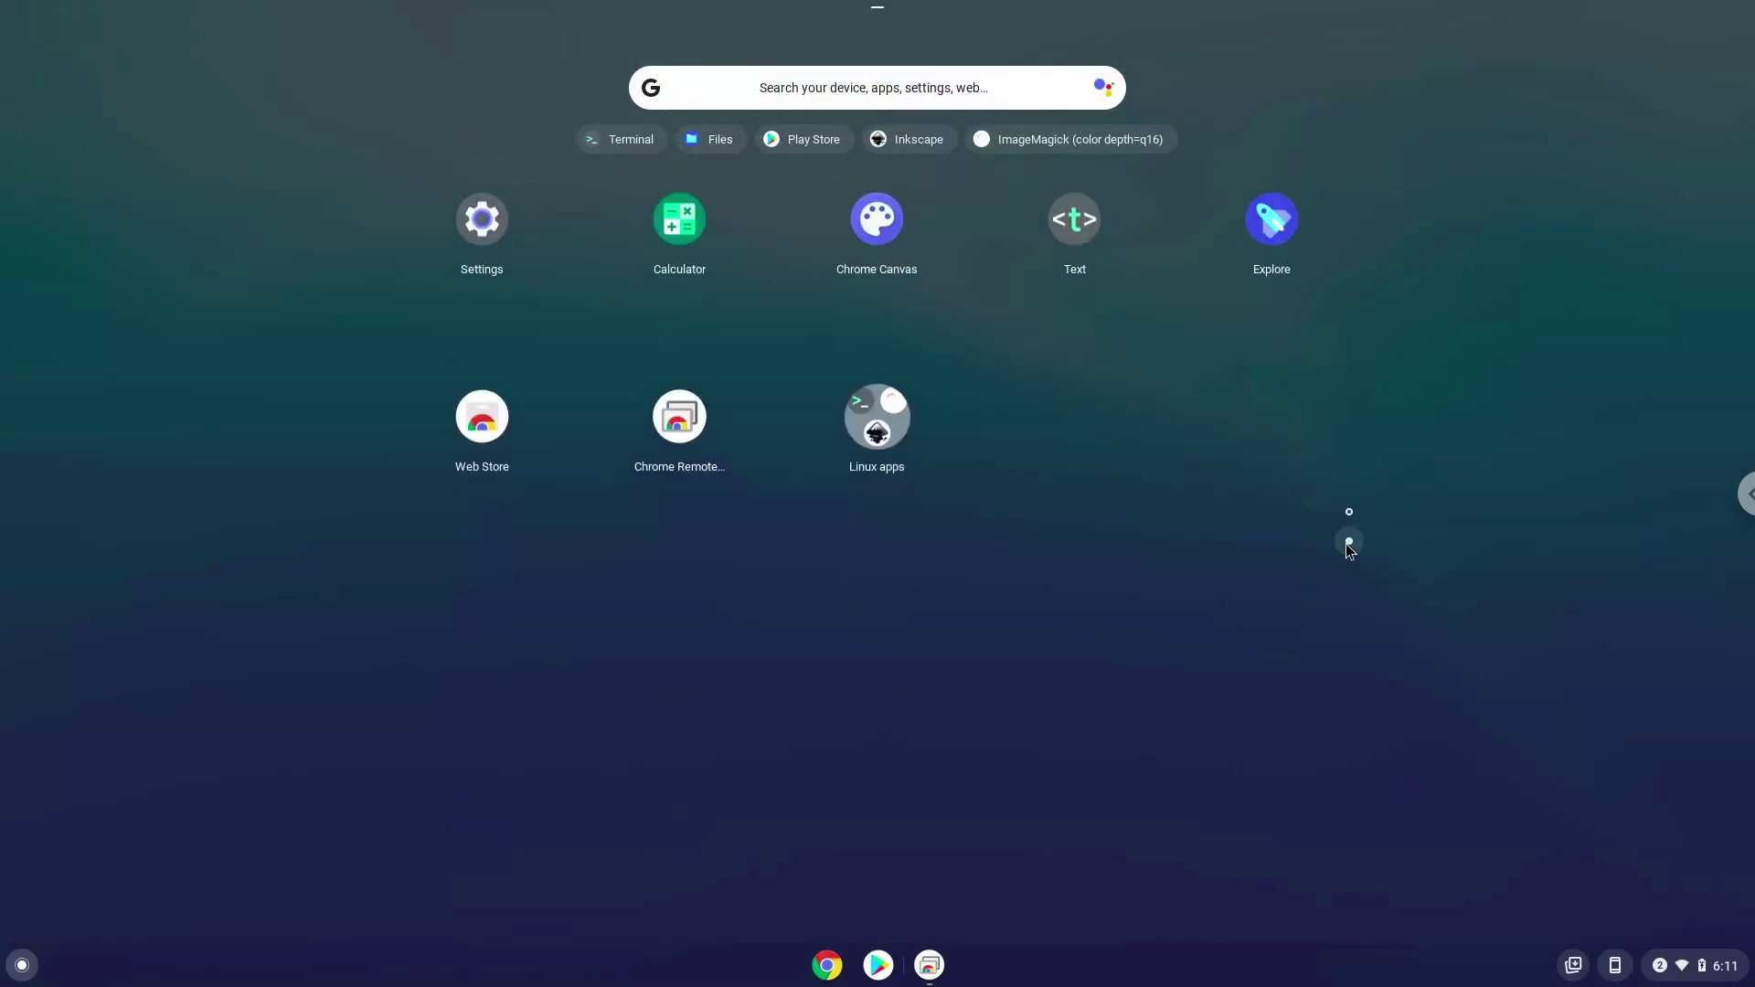
{"action": "left_click", "coordinate": [888, 423]}
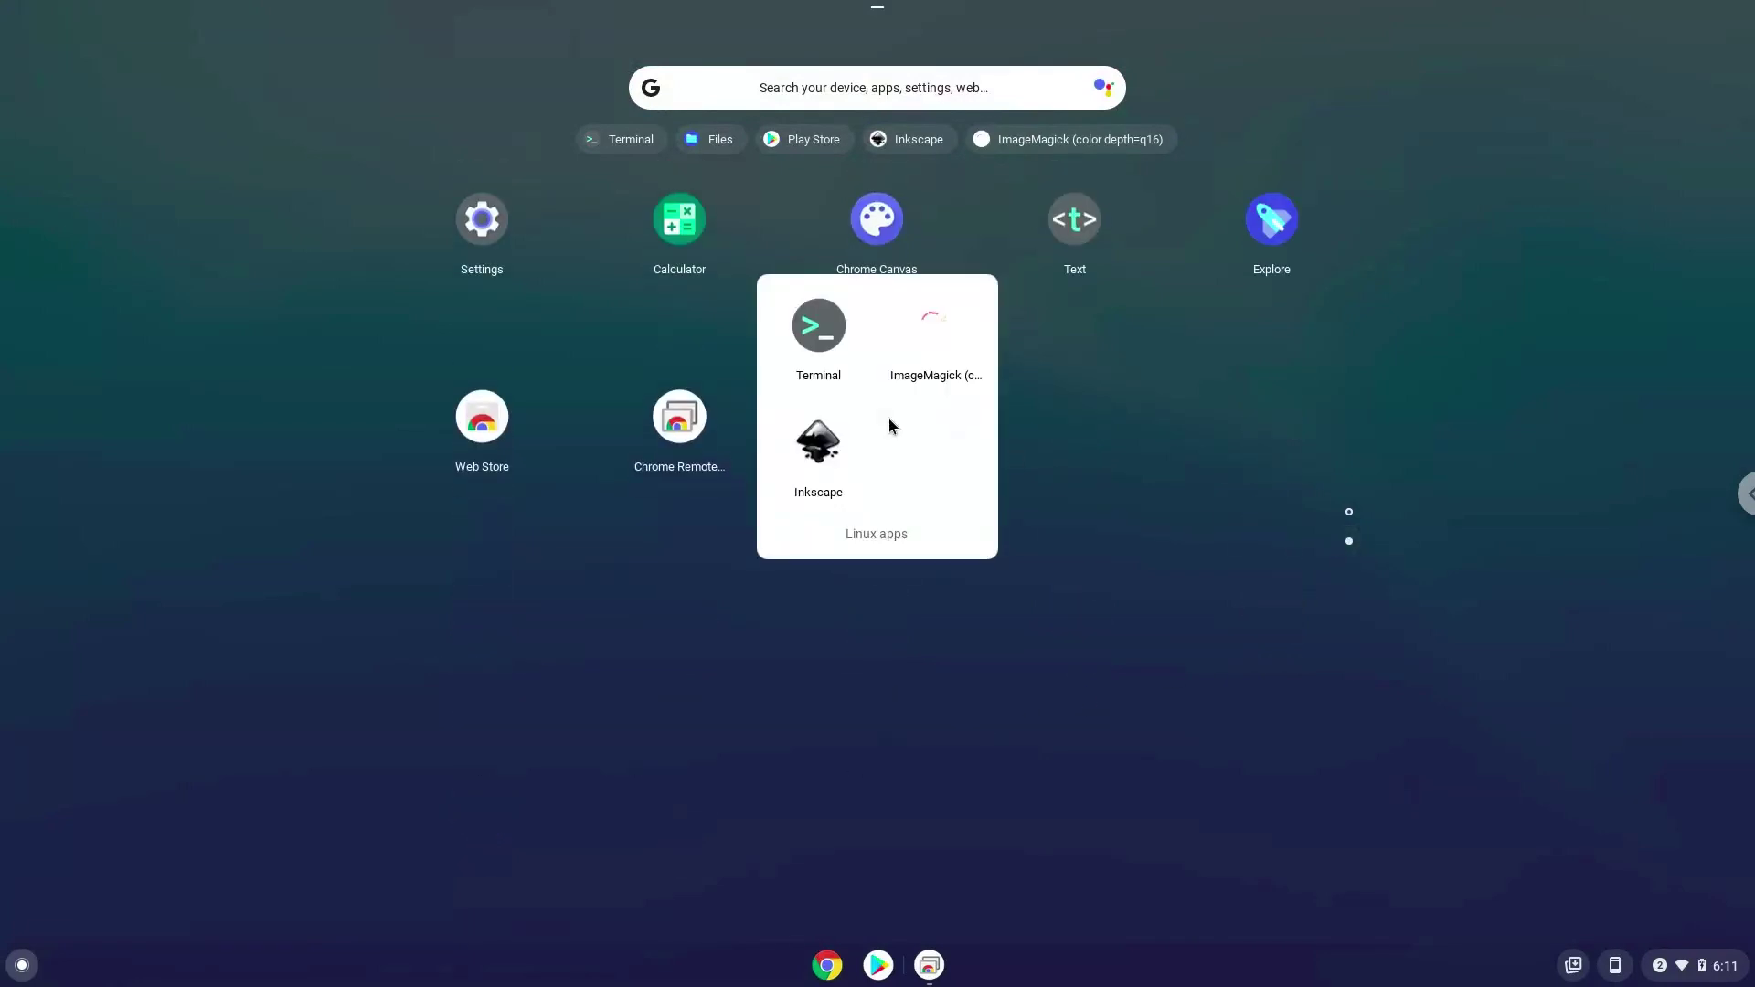
{"action": "left_click", "coordinate": [816, 455]}
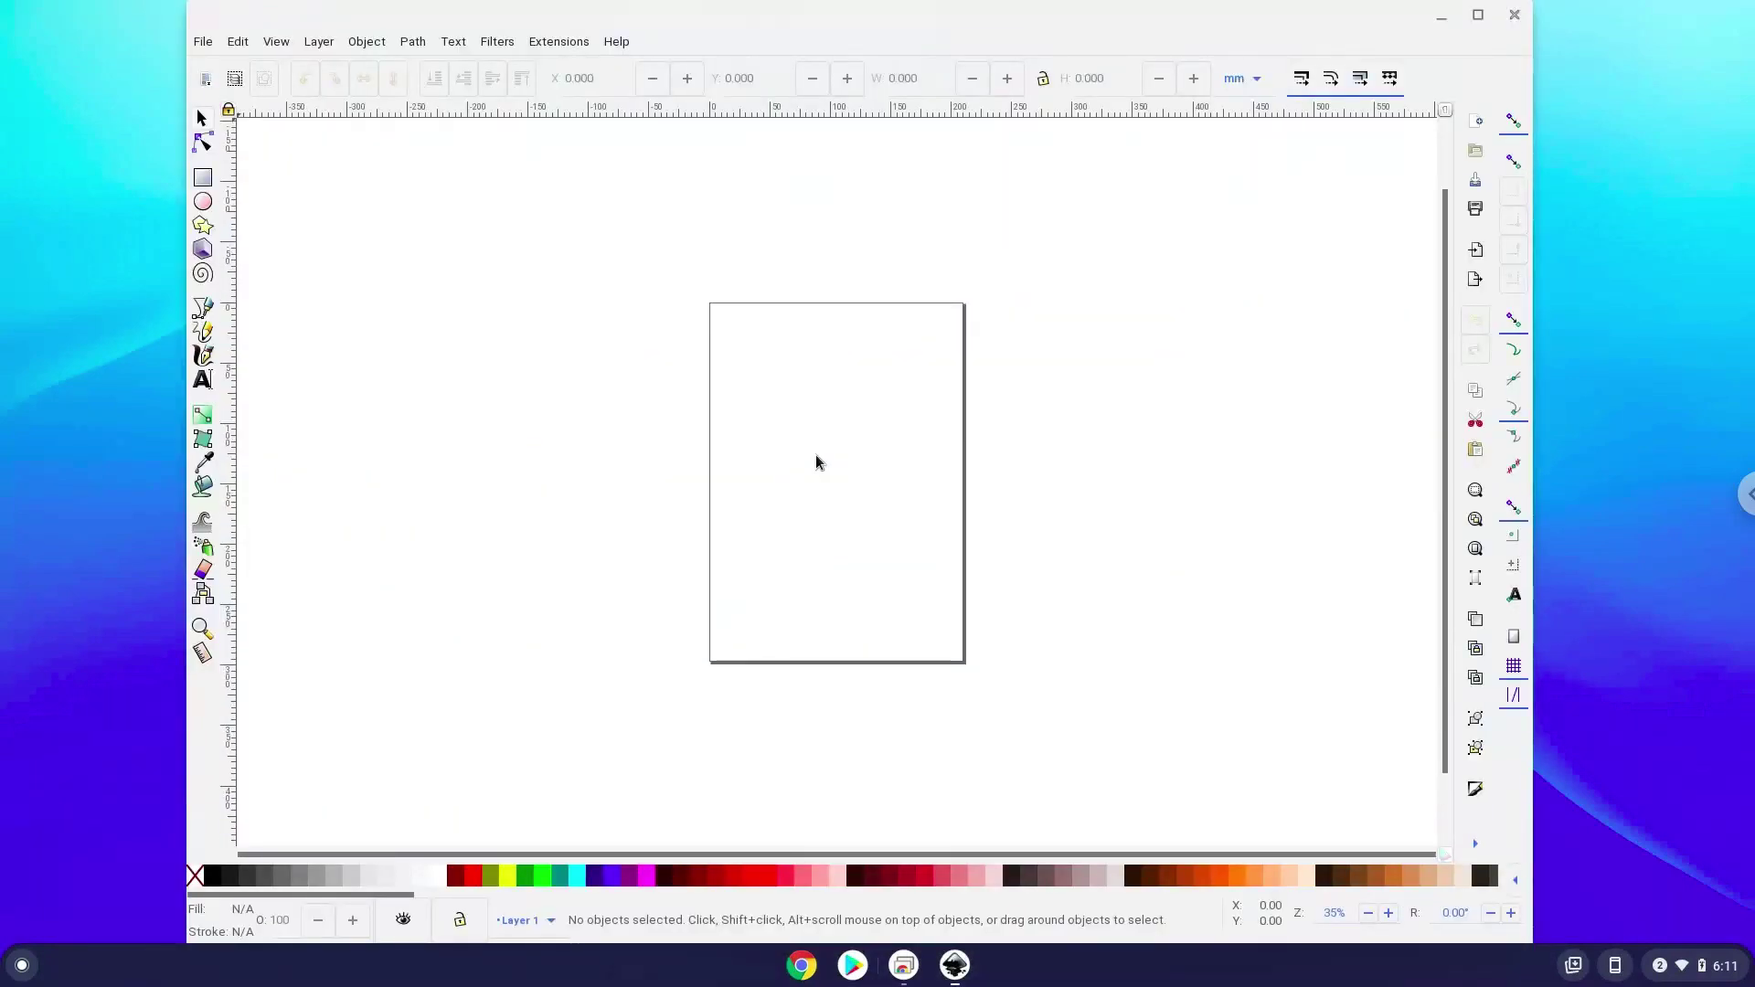
Maximize the Inkscape window so the blank new document fills the whole screen.
{"action": "double_click", "coordinate": [1148, 23]}
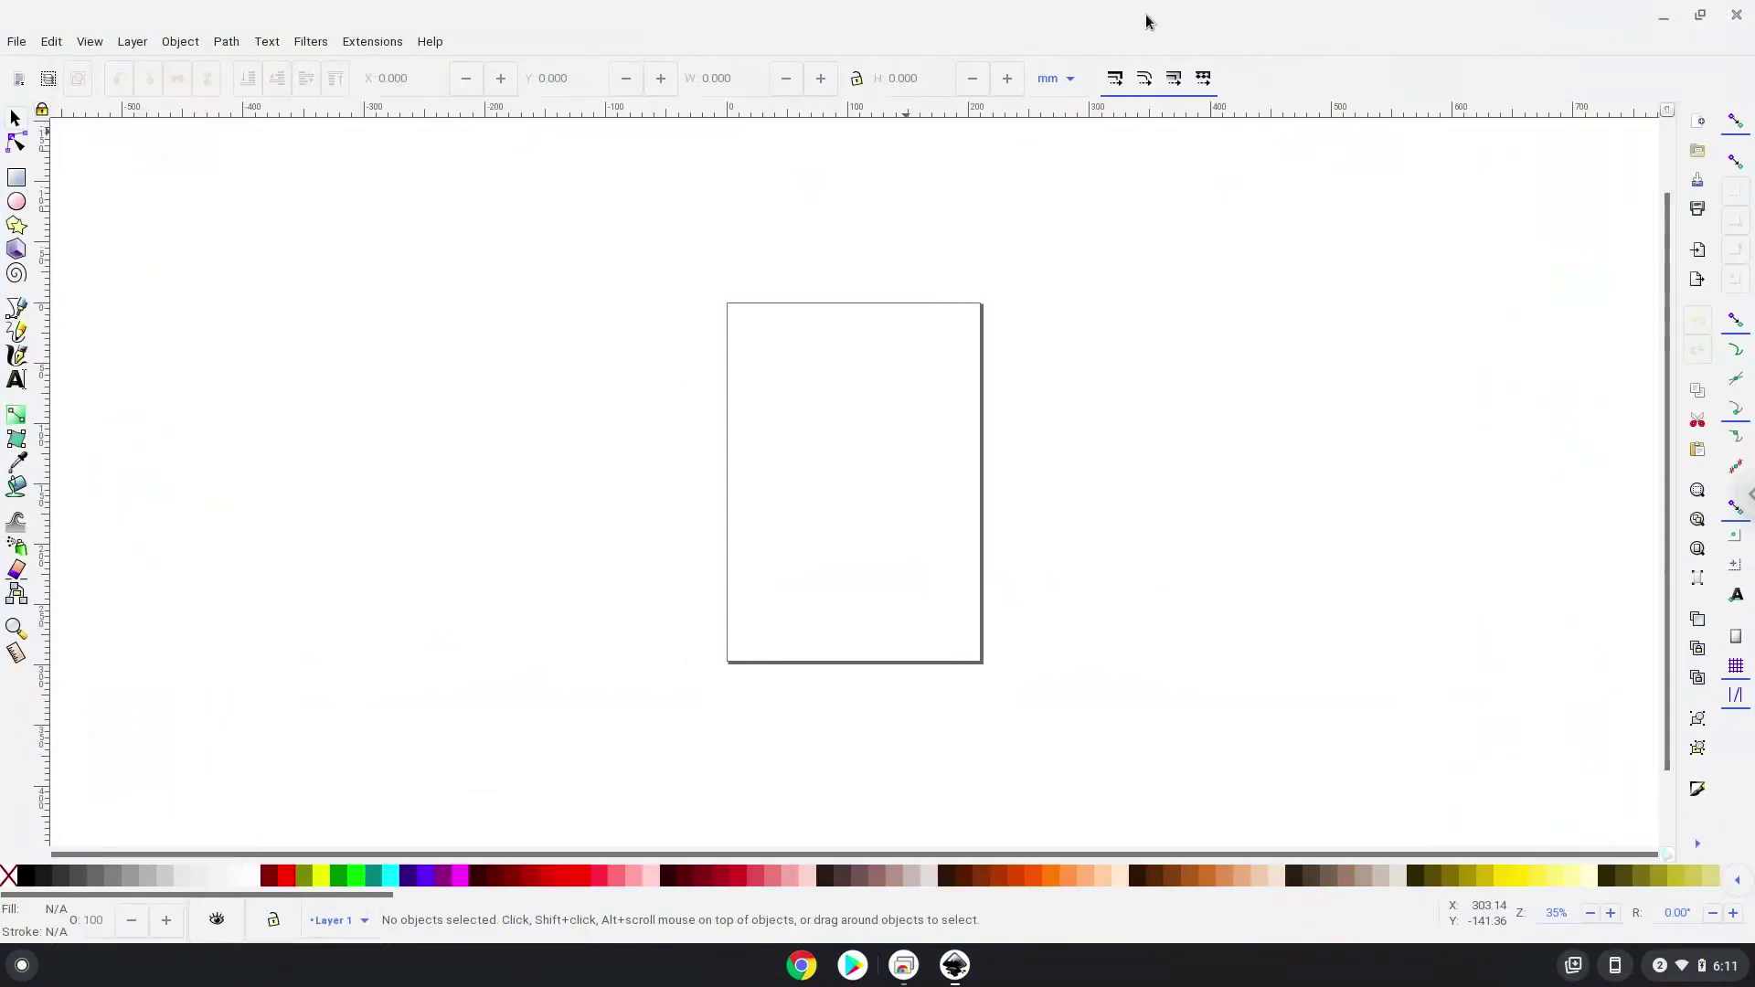